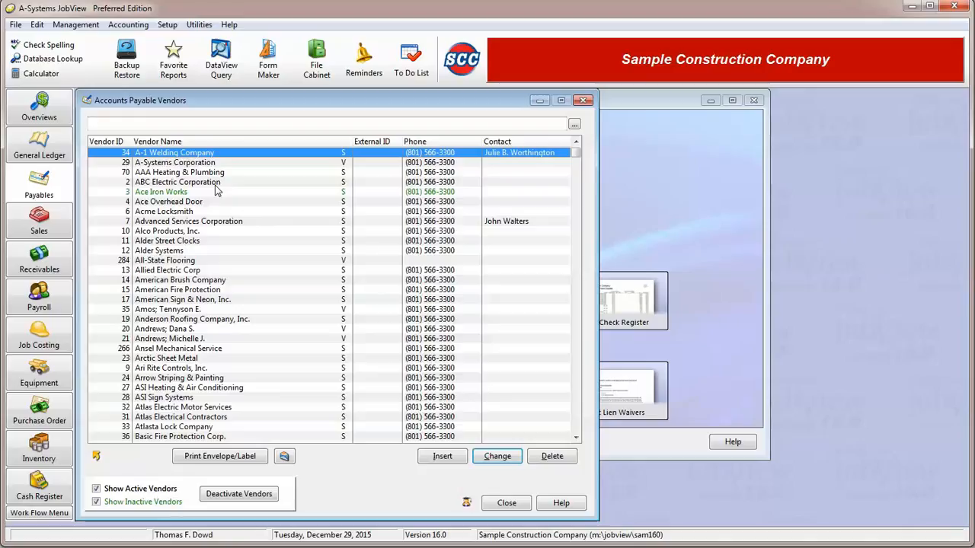
Step: Sort the vendor list by Vendor Name and open Advanced Services Corporation for editing
click(454, 147)
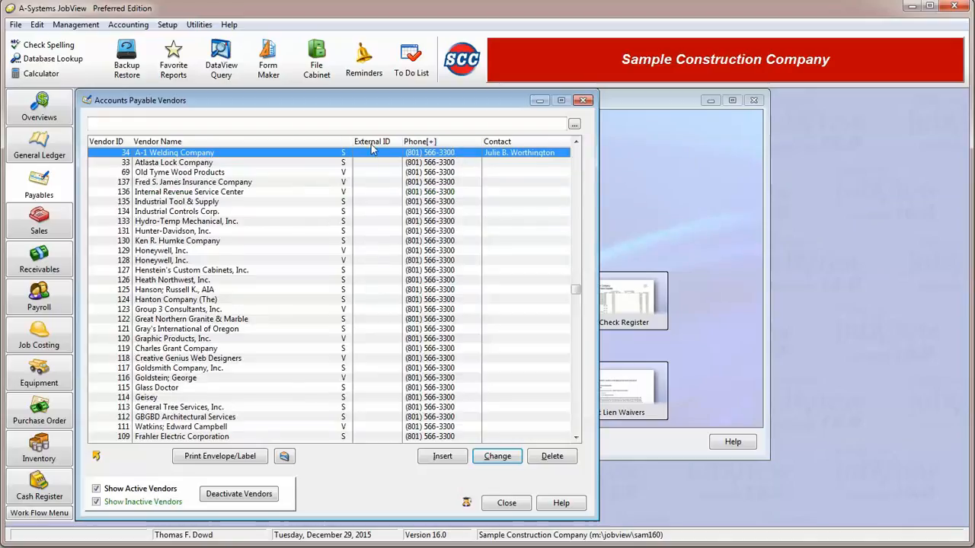
click(111, 143)
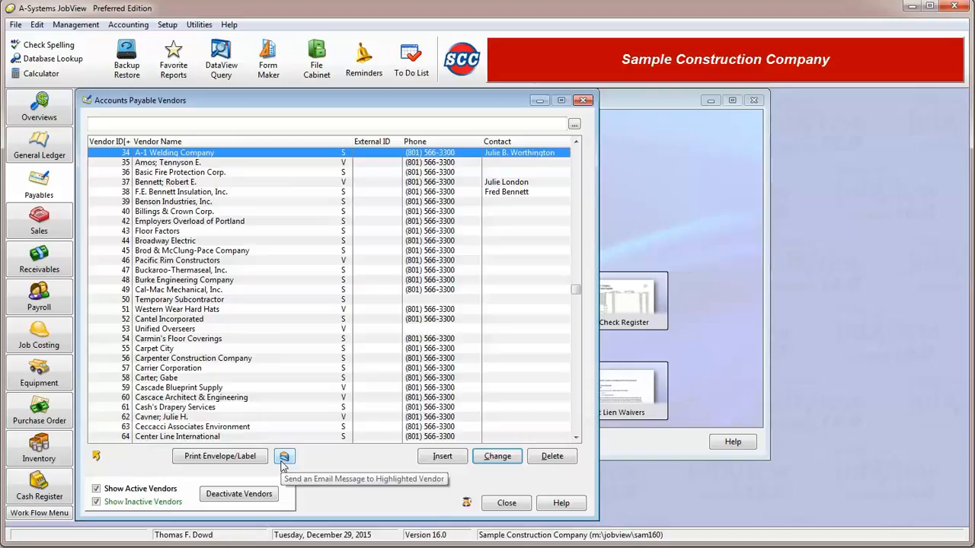
click(174, 142)
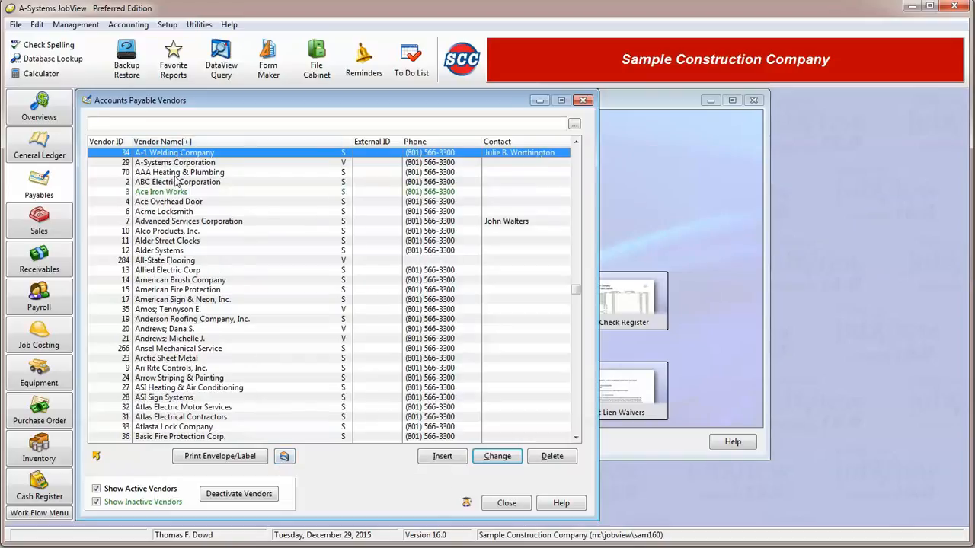
click(172, 222)
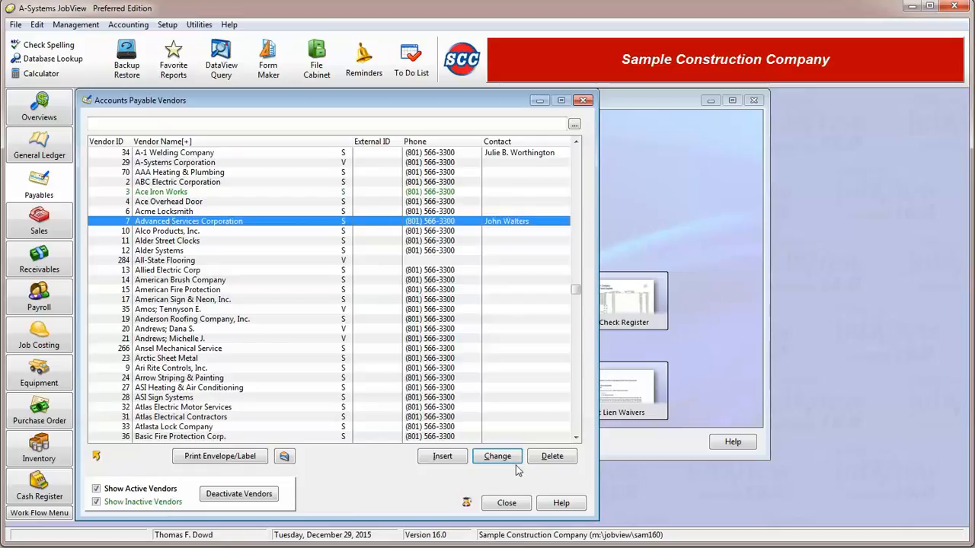
double_click(194, 223)
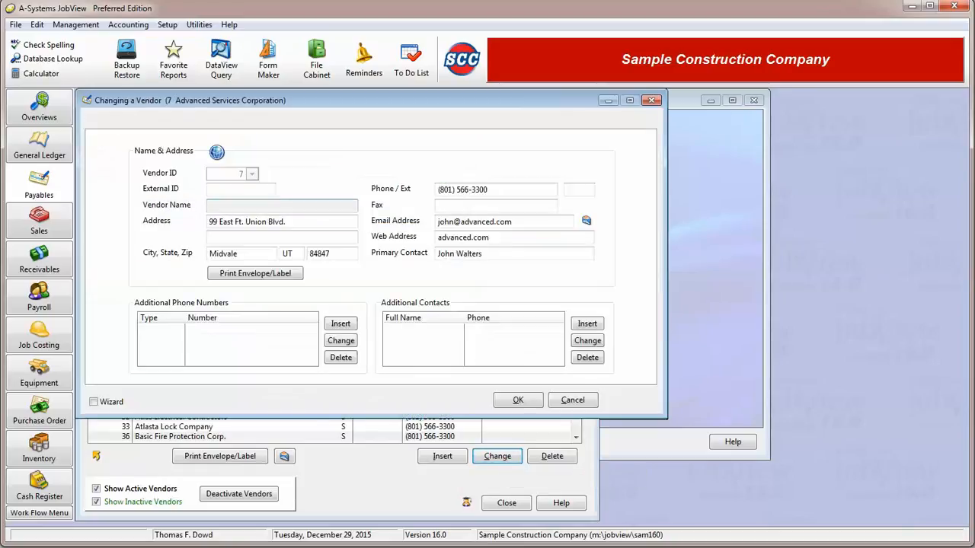
Step: Check the vendor address map options, cancel without mapping, and show the Miscellaneous tab
click(329, 207)
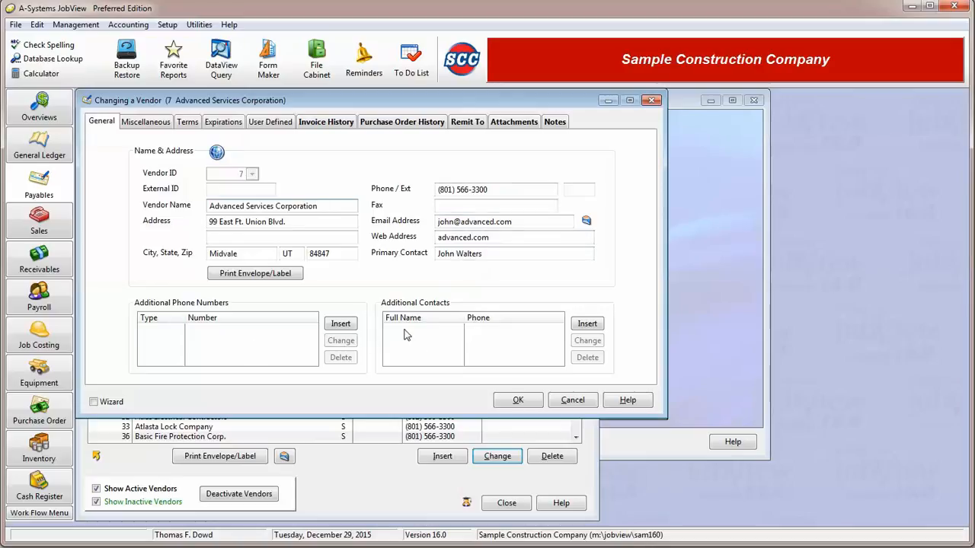
click(217, 153)
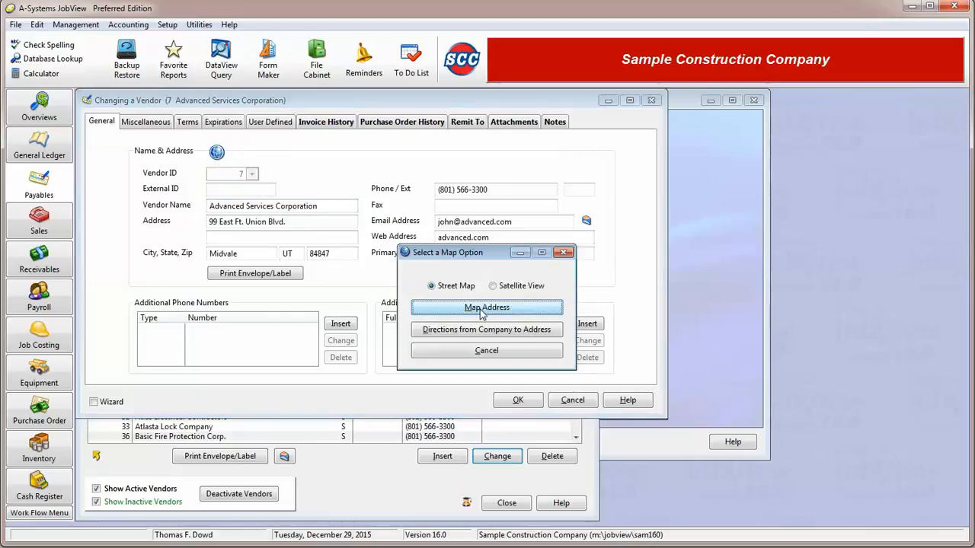
click(511, 355)
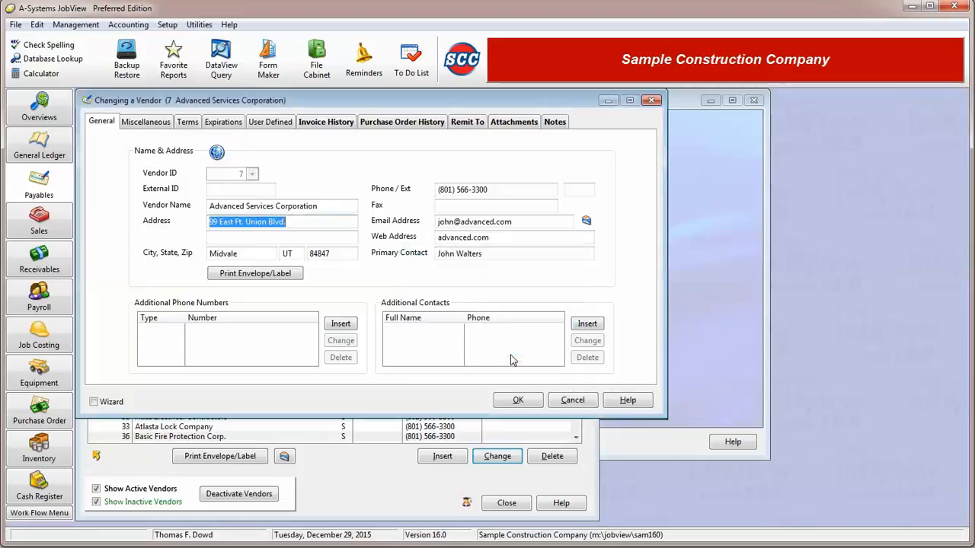
click(156, 124)
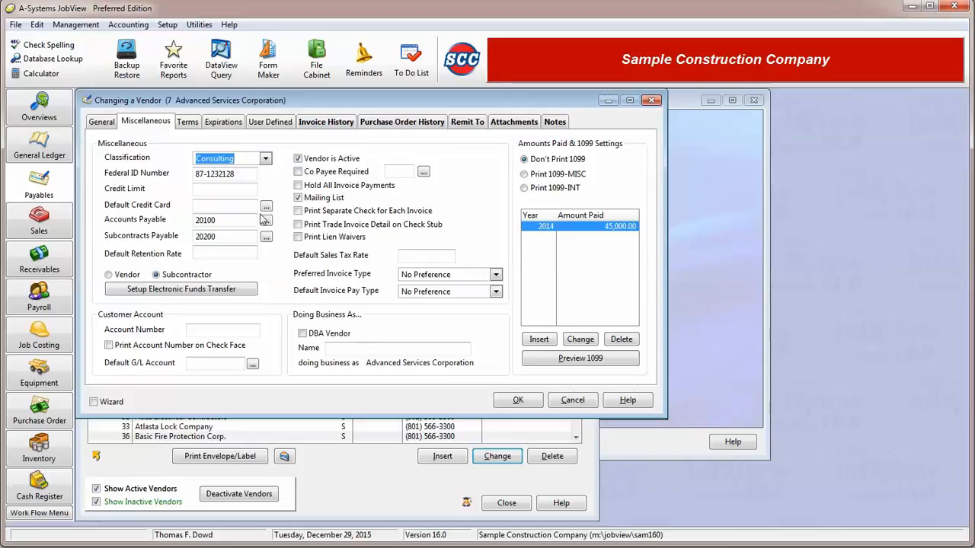
click(265, 159)
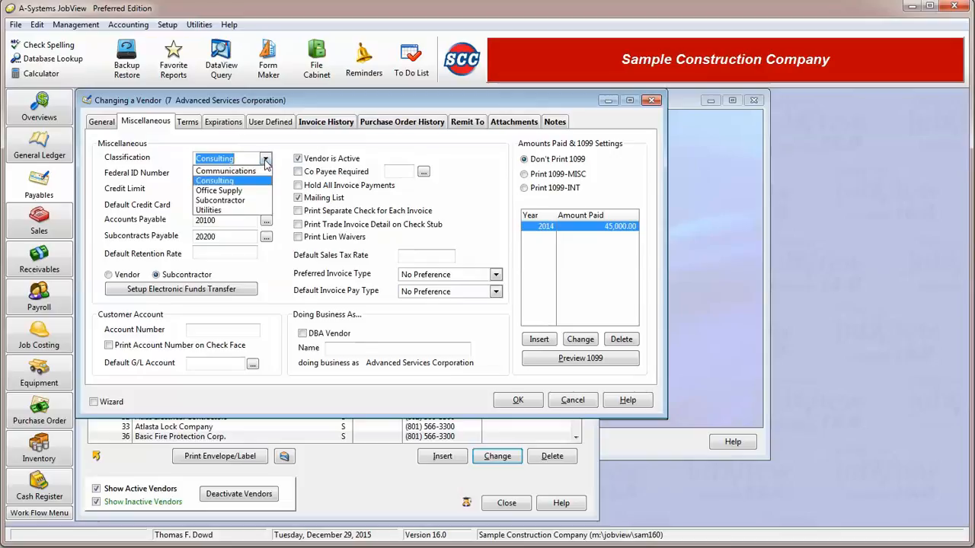
click(231, 186)
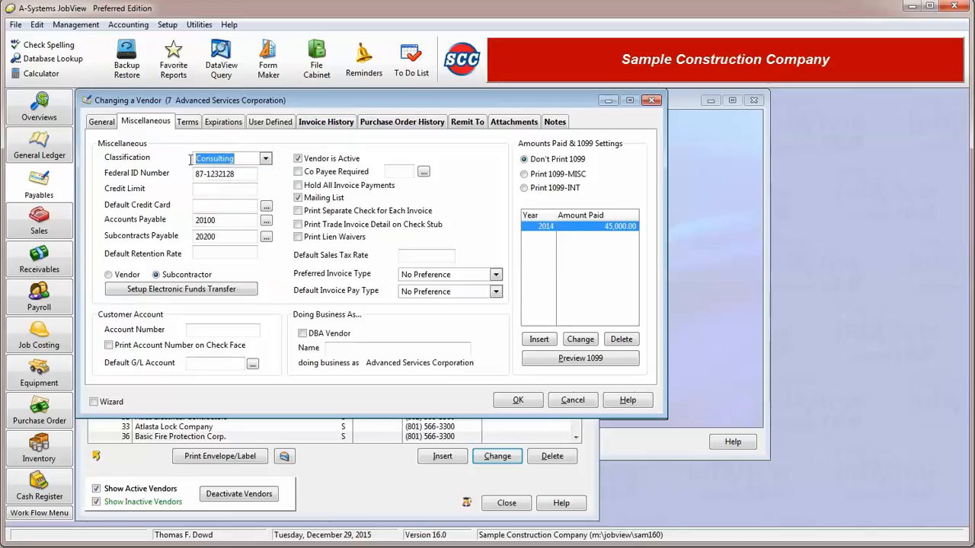
drag(185, 160, 239, 159)
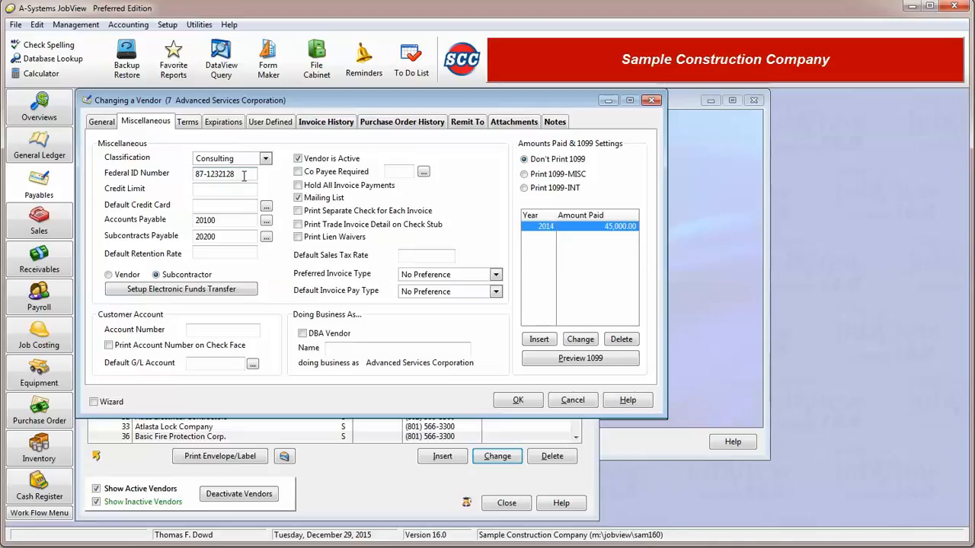
click(242, 192)
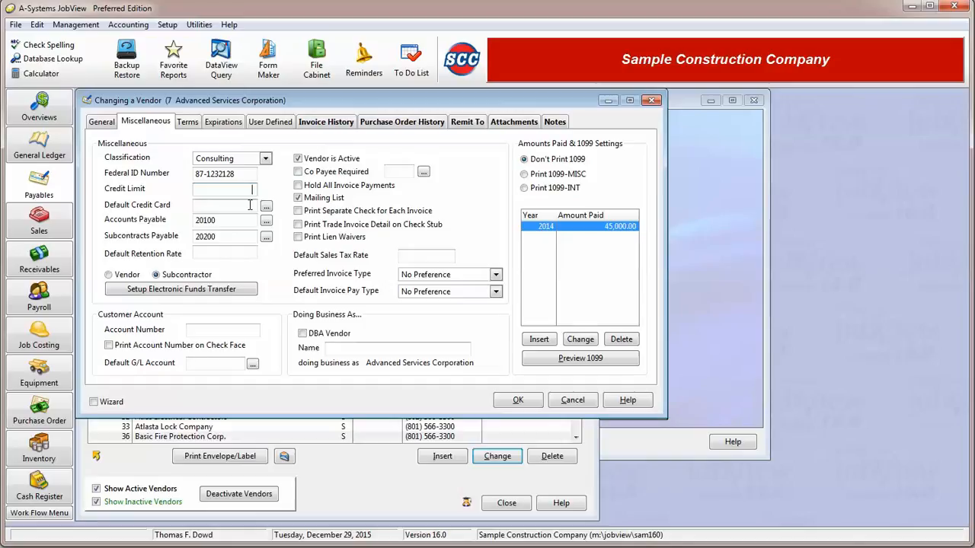
click(250, 204)
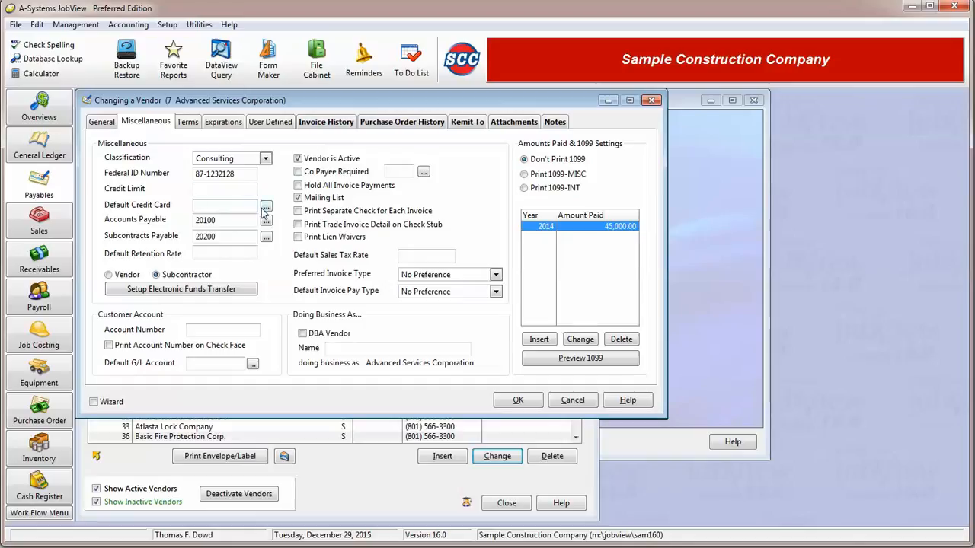
Step: Set the default credit card to 20800 American Express
click(265, 208)
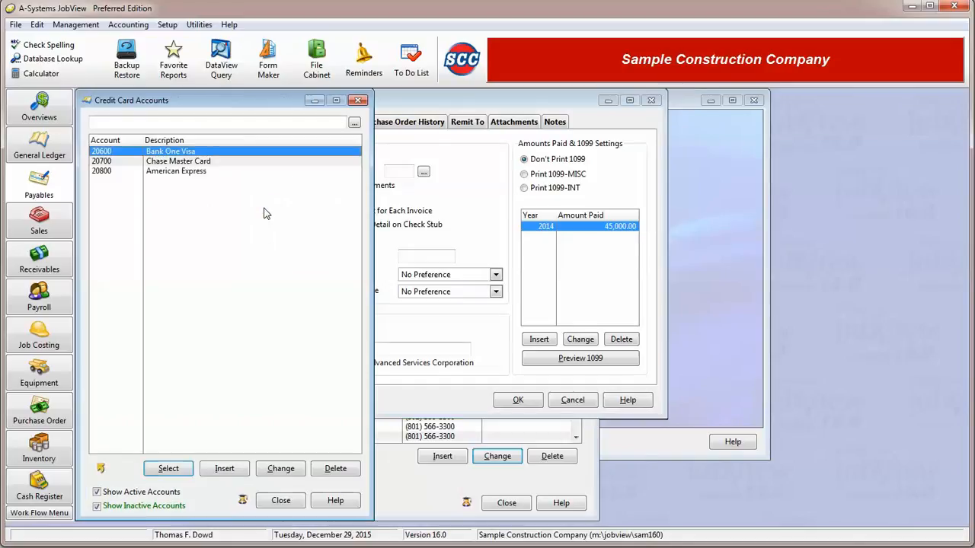
click(189, 172)
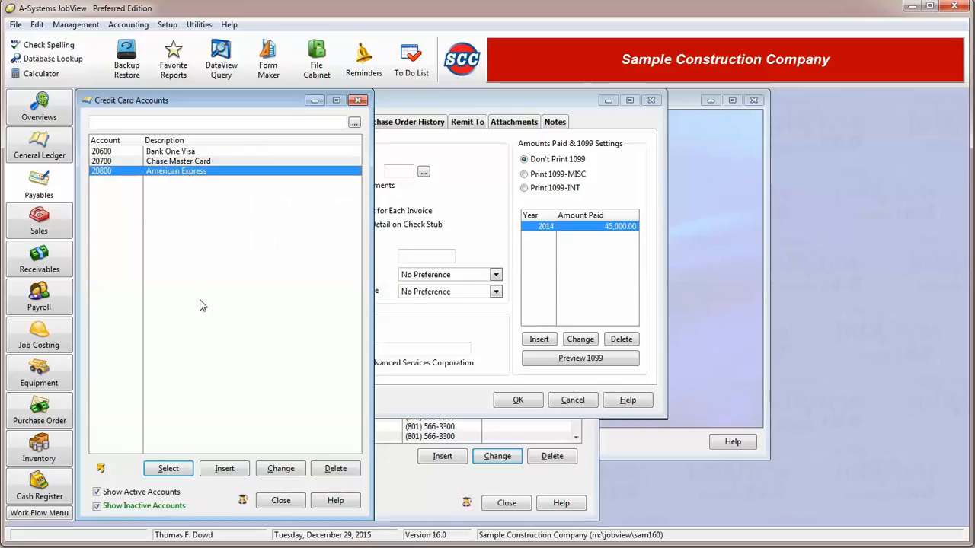
click(168, 468)
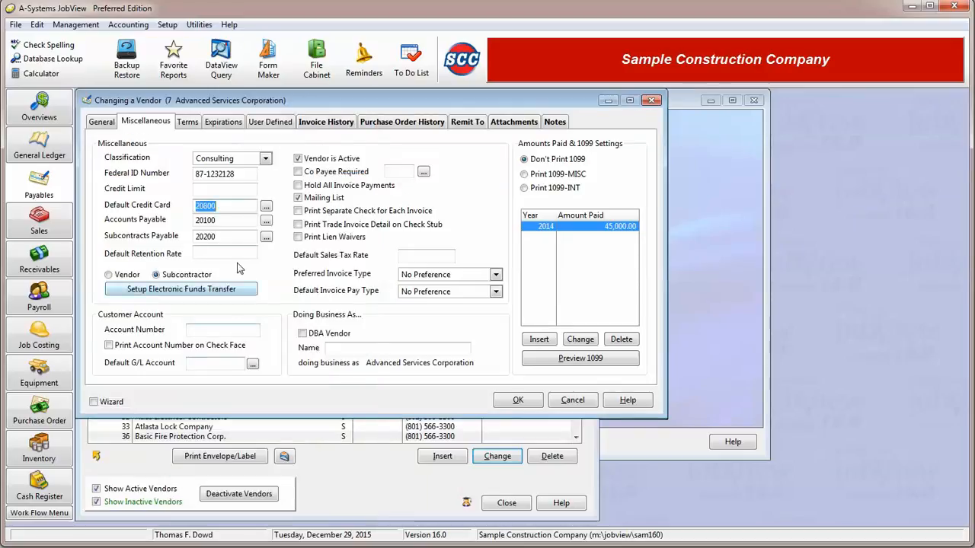
Step: Enter a 10.00% default retention rate and bring up the Electronic Funds Transfer settings
click(233, 221)
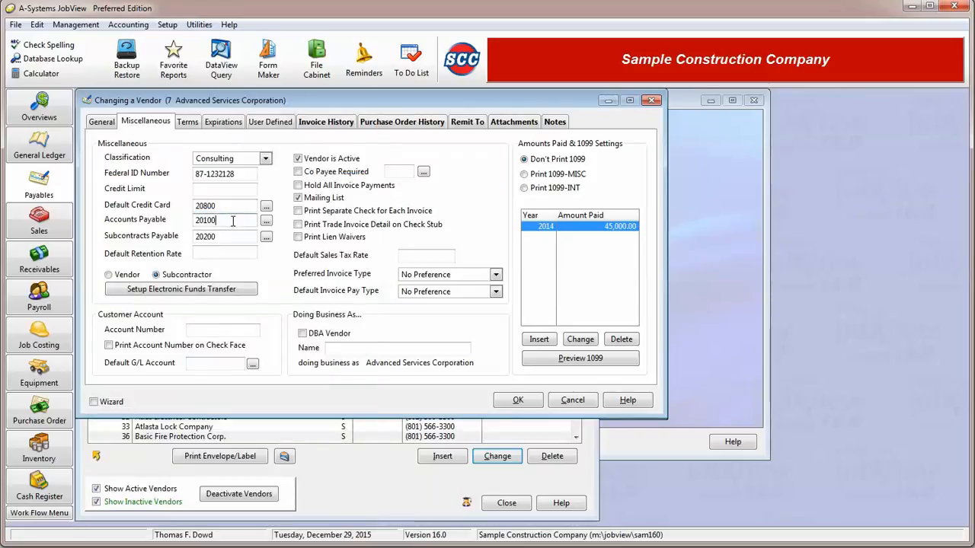
click(226, 237)
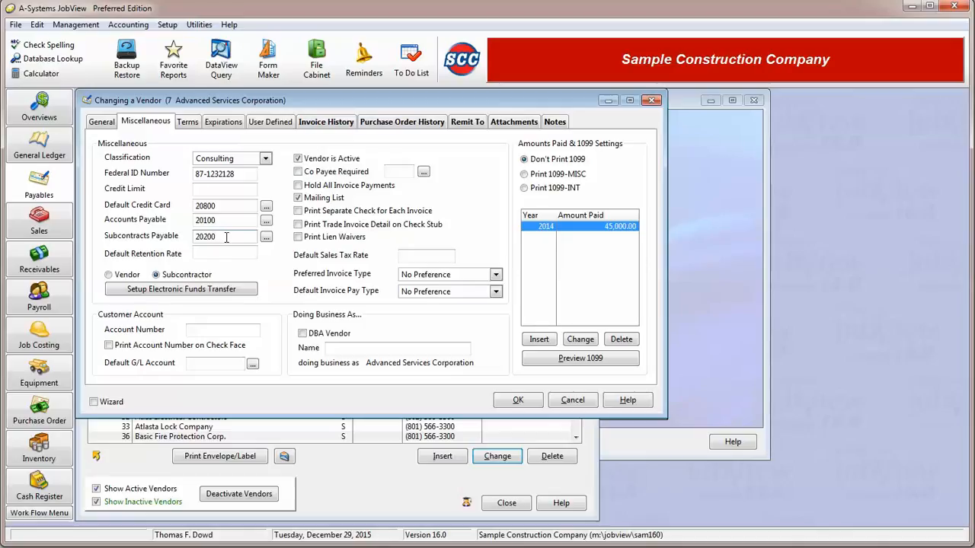
click(230, 255)
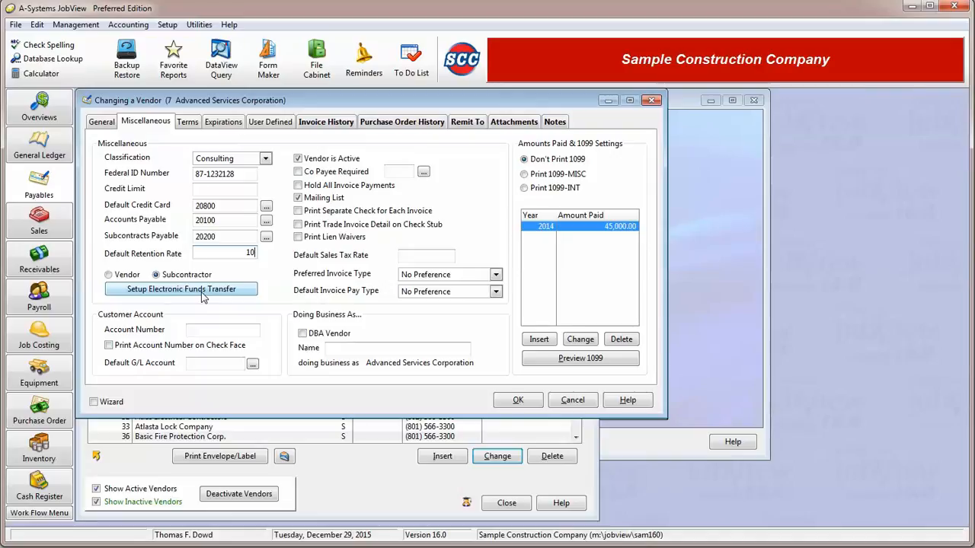
click(202, 294)
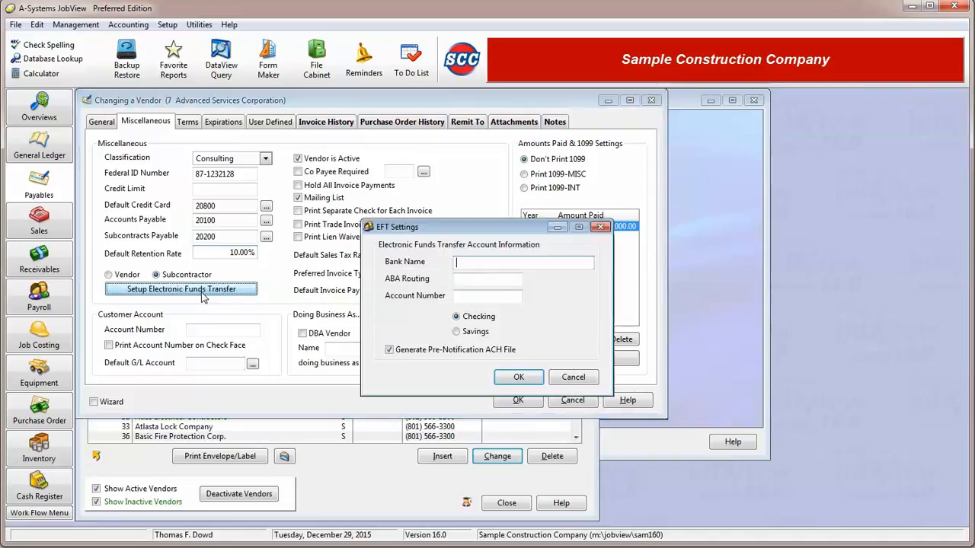
Step: Close EFT Settings with ABA routing and account number left blank
click(474, 280)
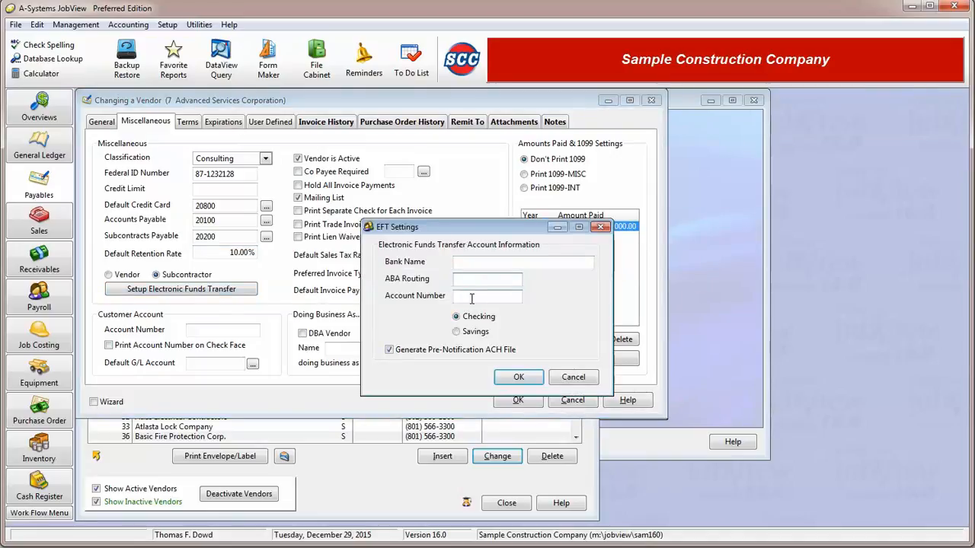
click(471, 298)
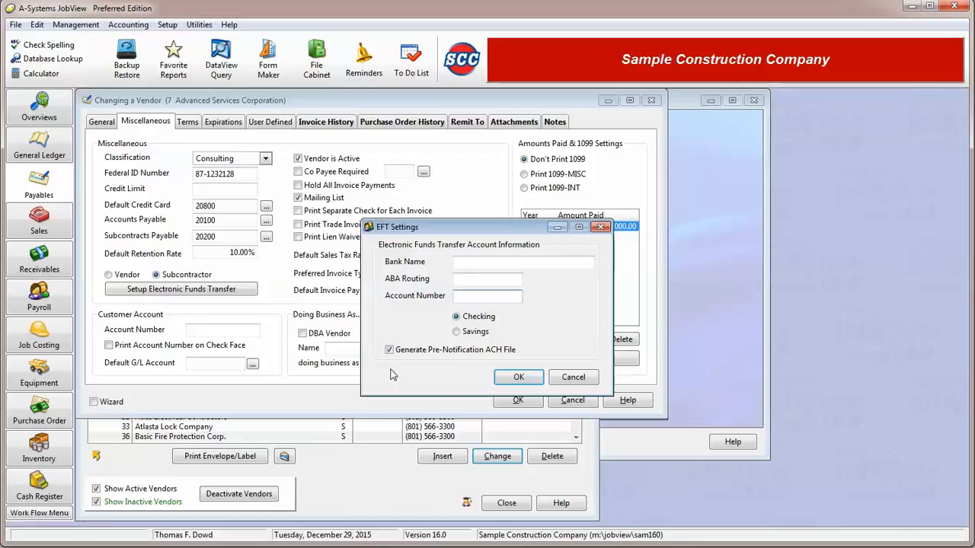
click(522, 381)
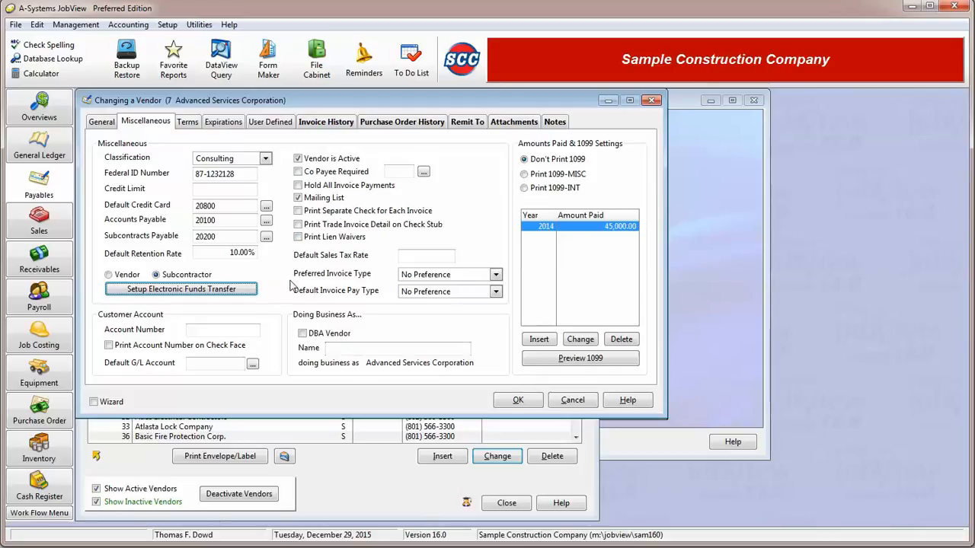
click(318, 161)
click(320, 163)
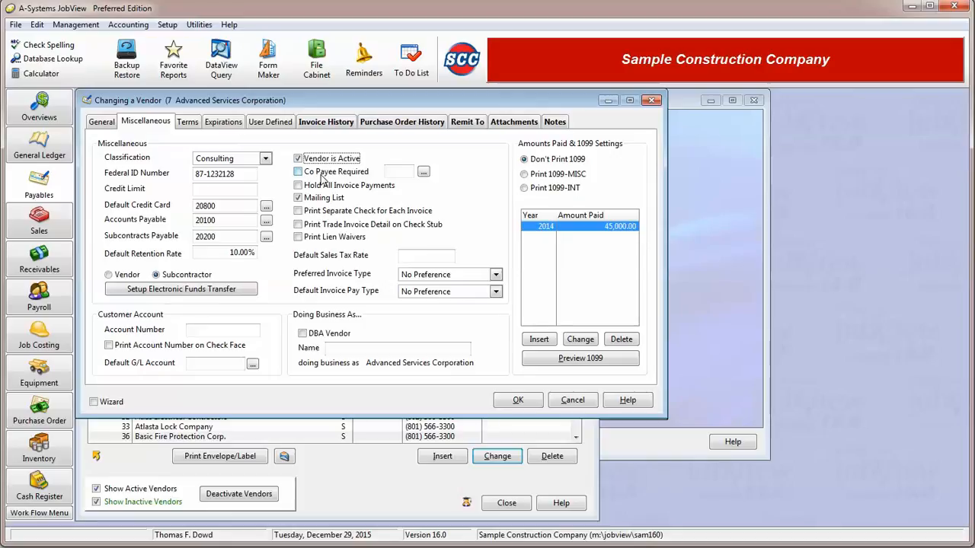
click(323, 179)
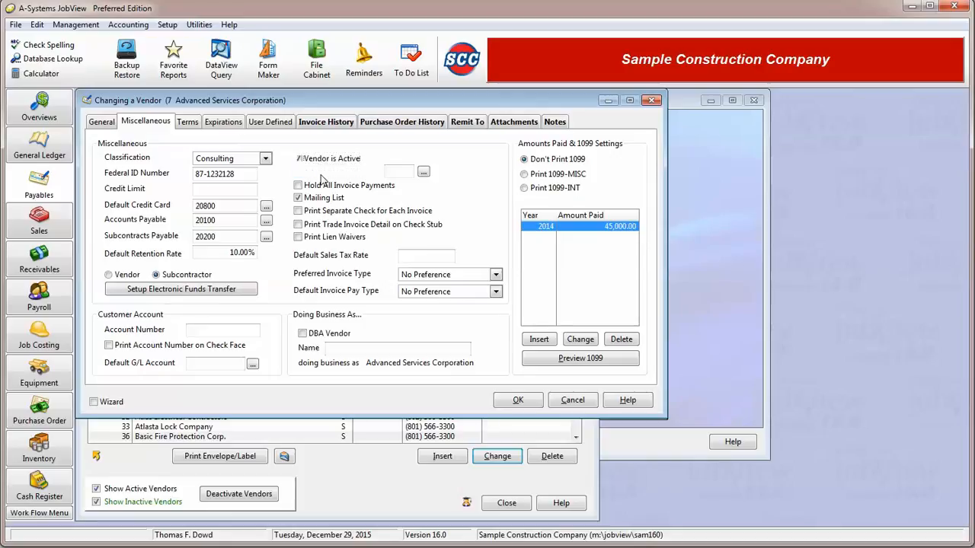
click(423, 172)
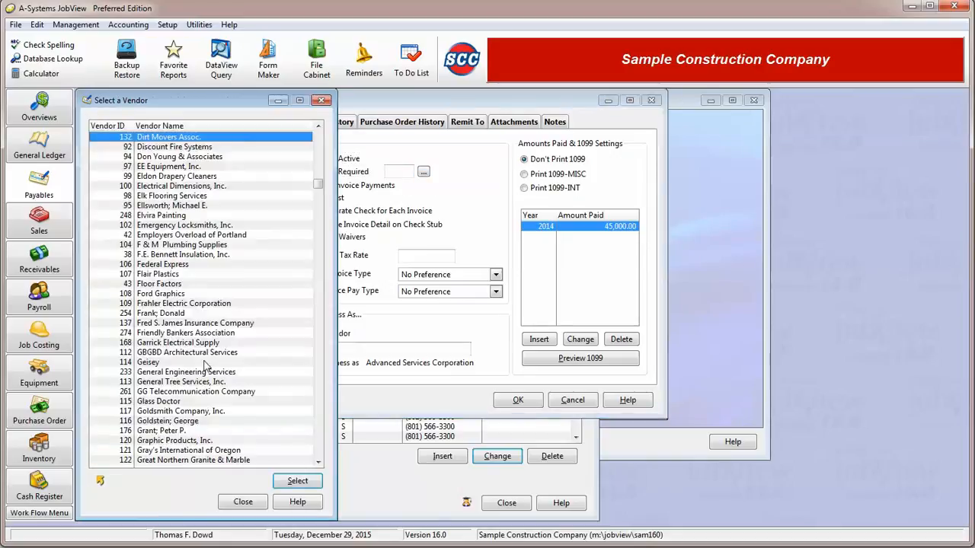
click(257, 504)
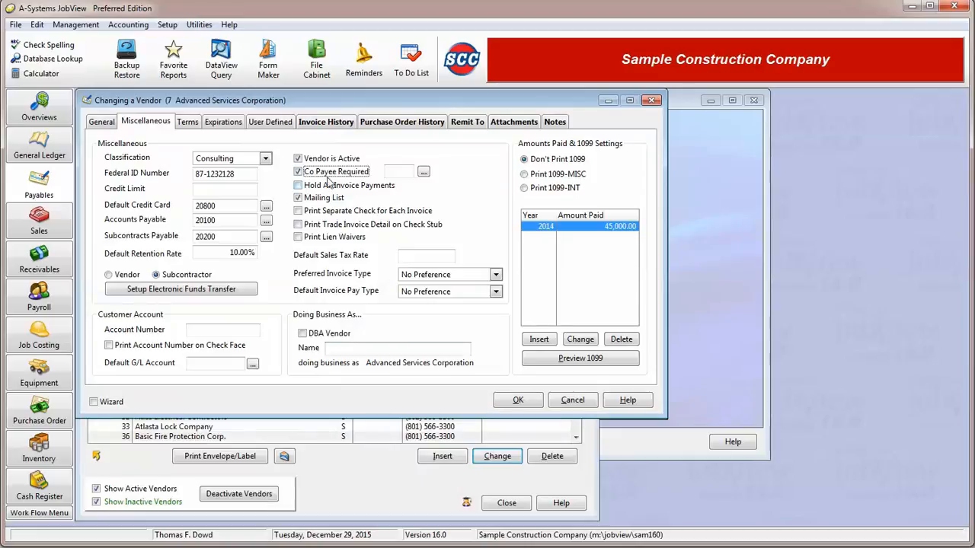
click(298, 172)
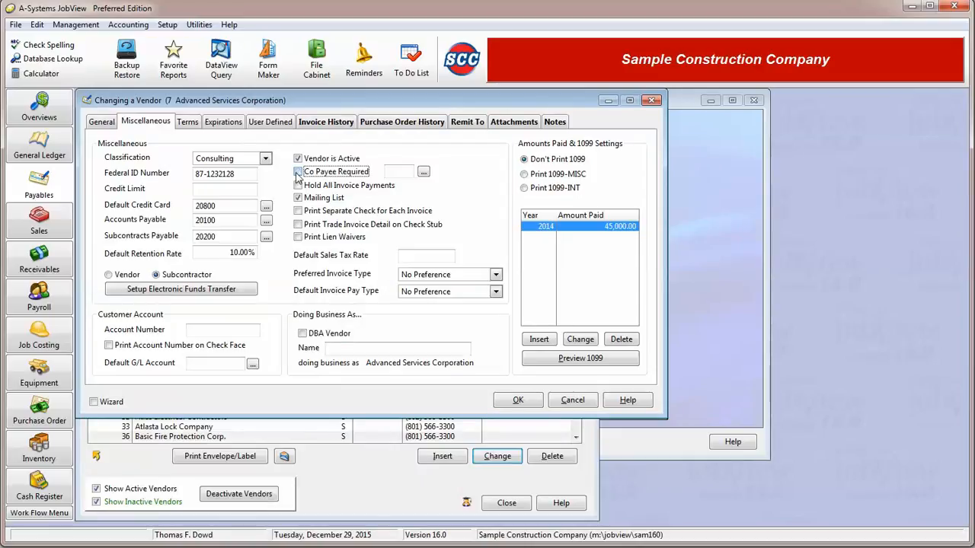
click(343, 187)
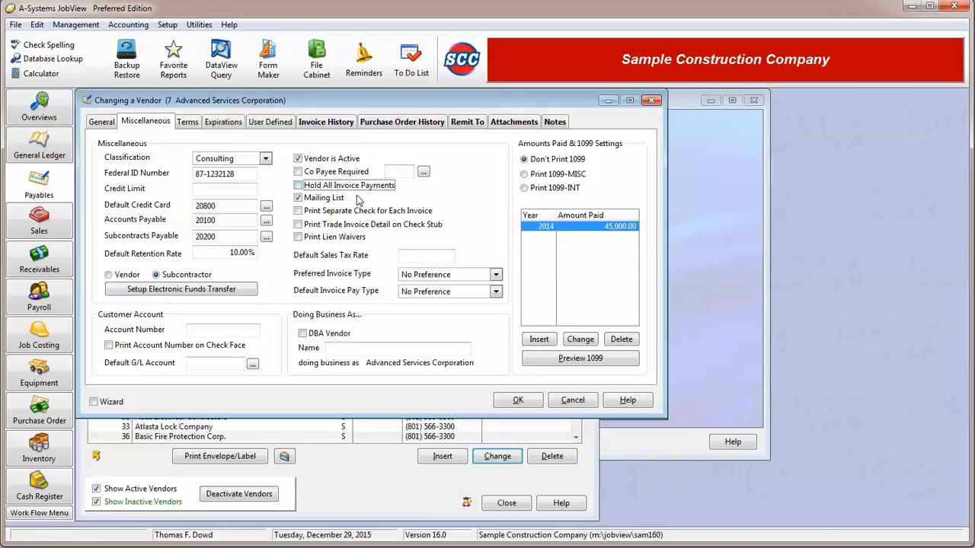
click(326, 199)
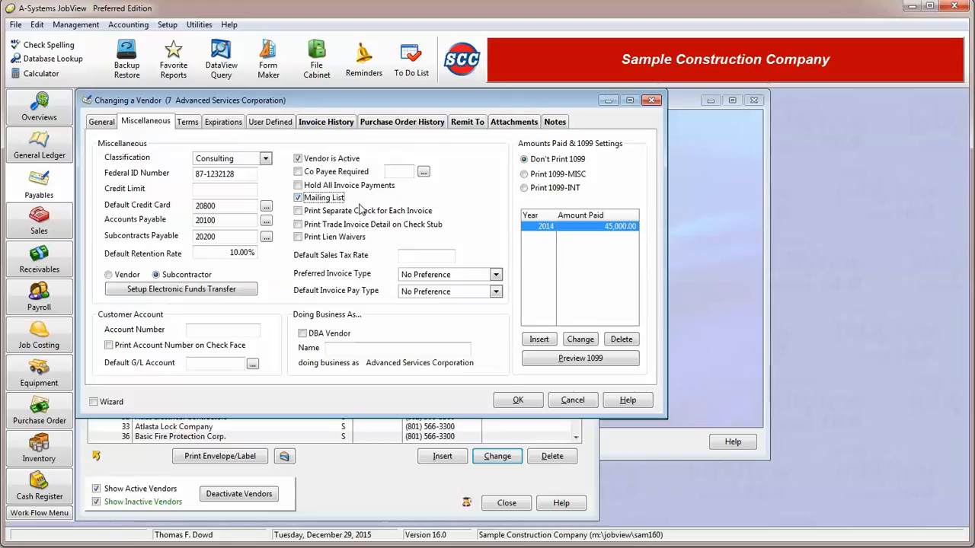
click(364, 214)
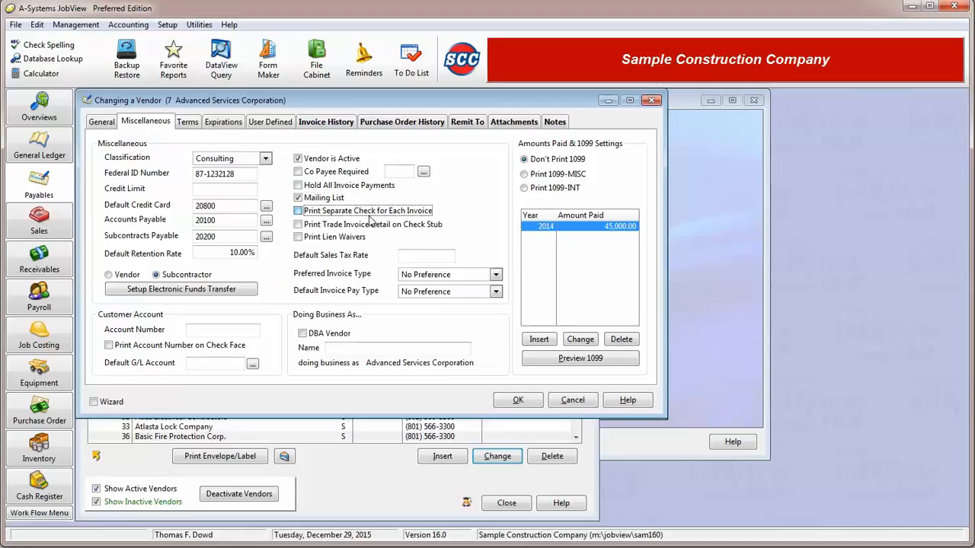
click(369, 213)
click(363, 231)
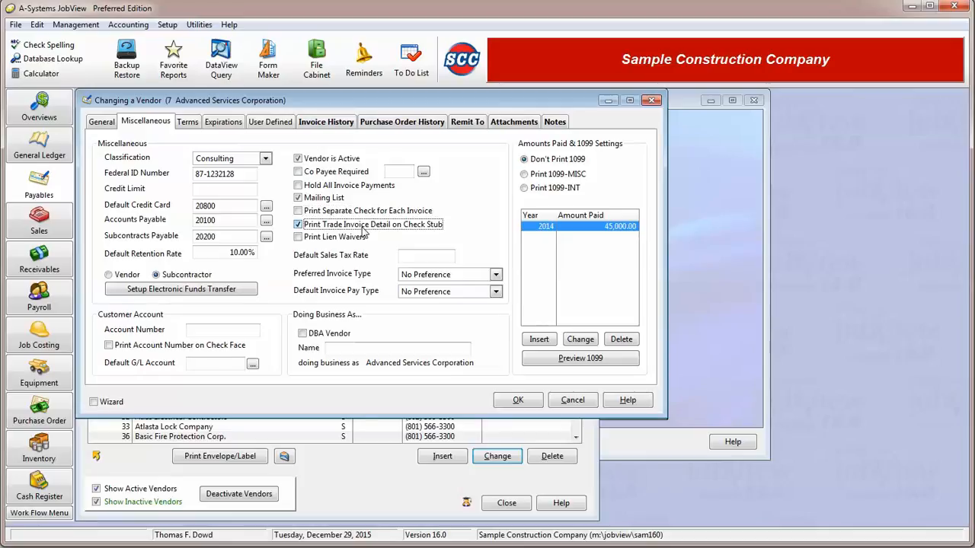
click(296, 226)
click(299, 225)
click(299, 238)
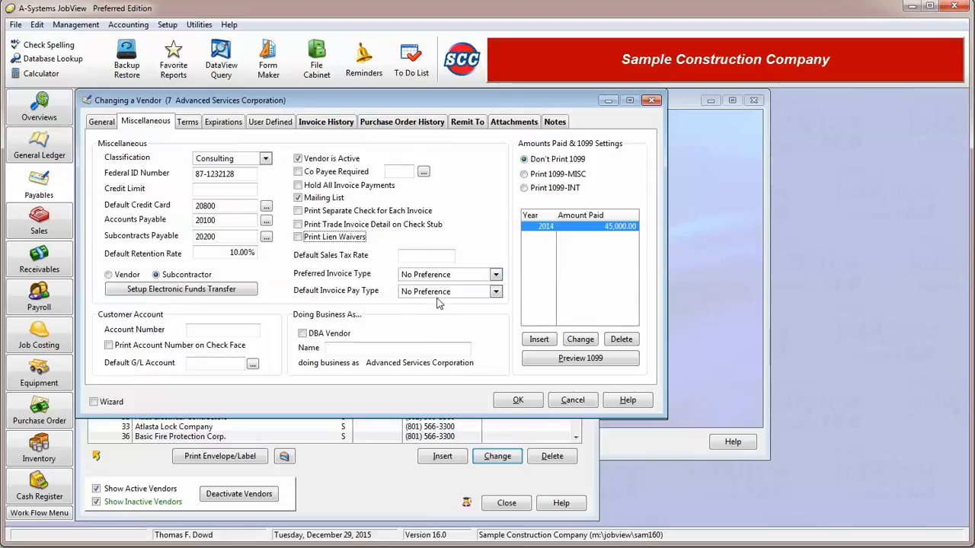
click(436, 257)
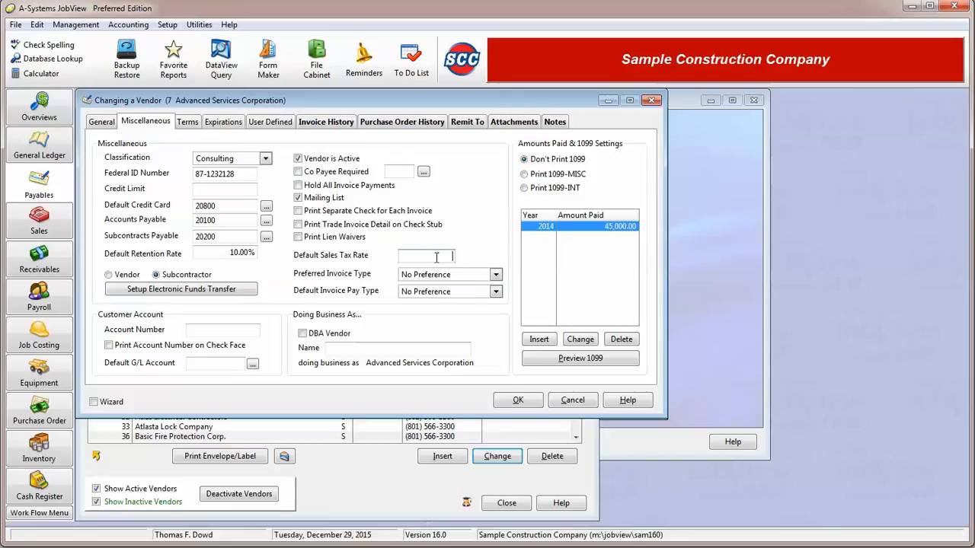
click(494, 276)
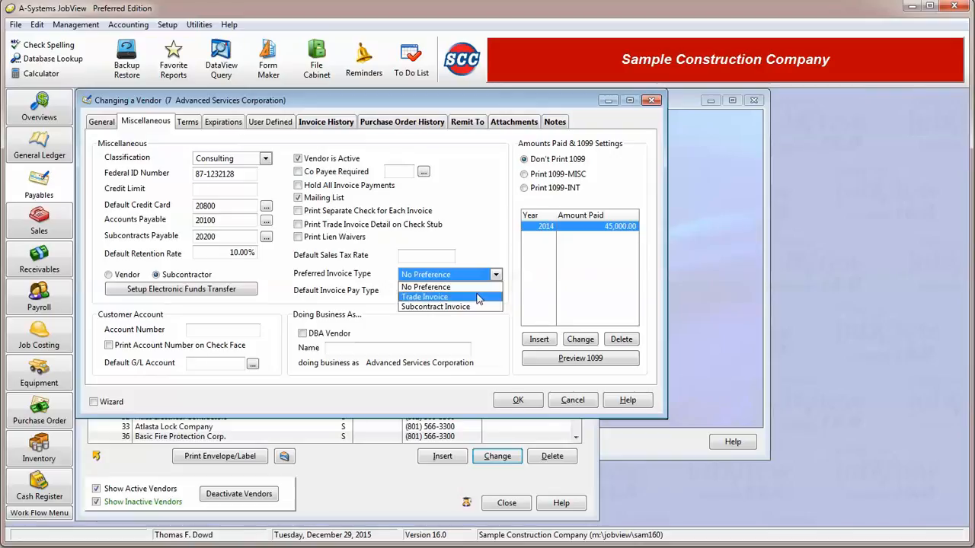
click(474, 287)
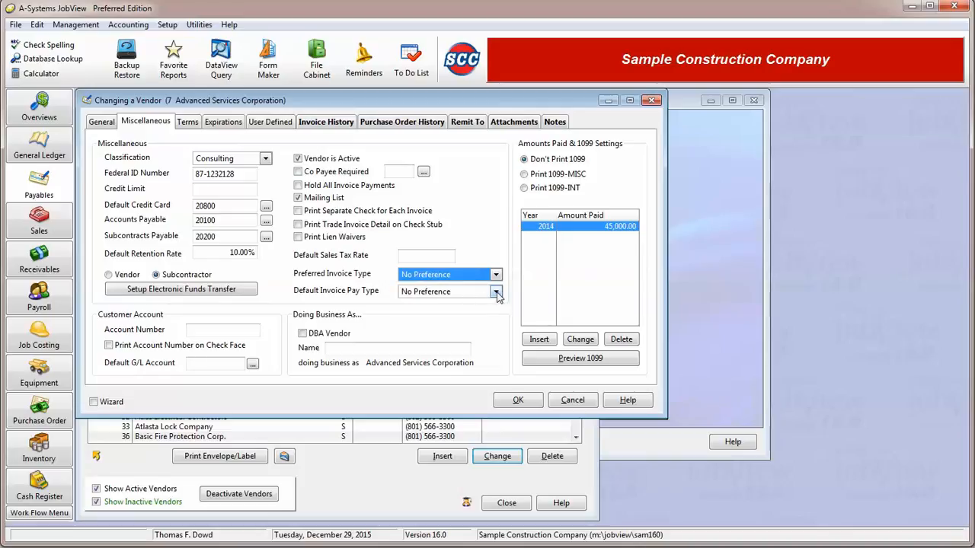
click(496, 293)
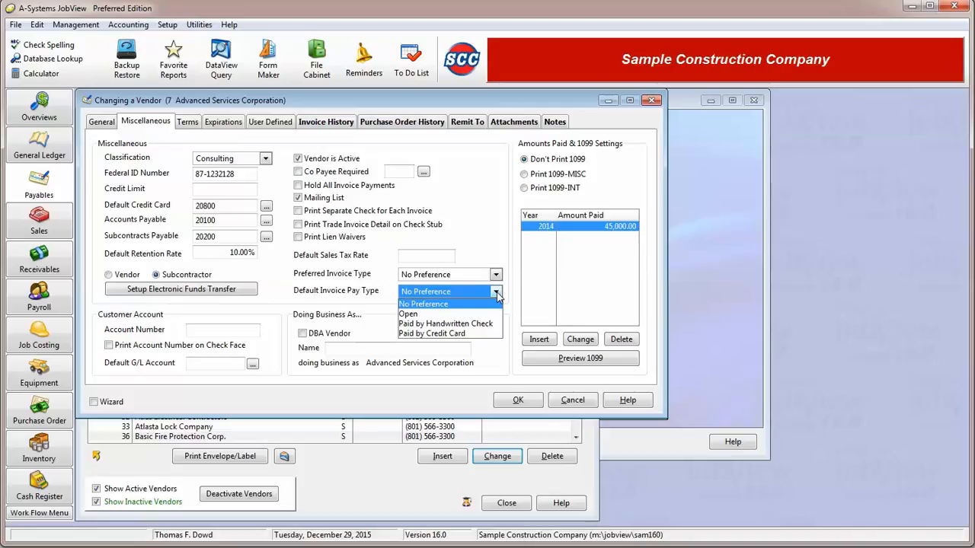
click(496, 294)
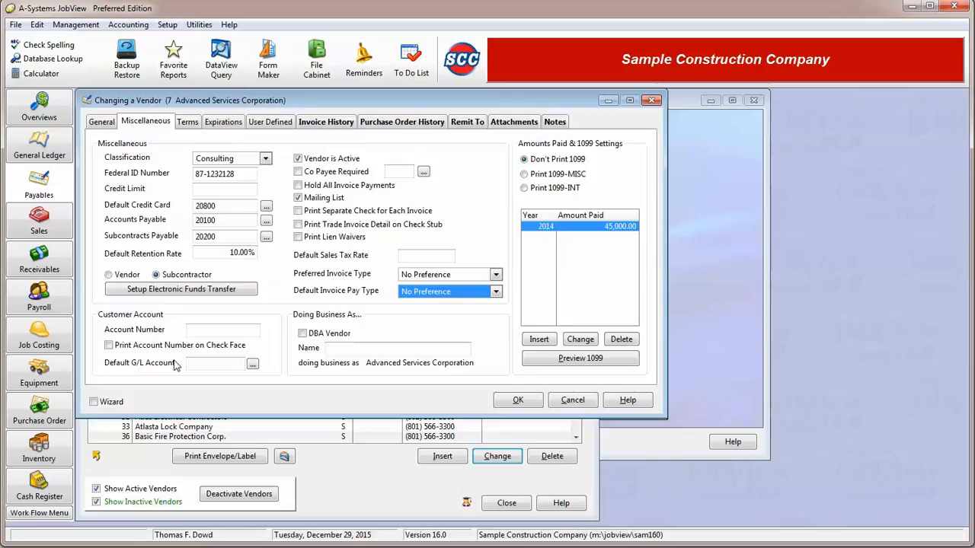
Step: Enter the vendor's account number, toggle check-face printing, and open the Default G/L Account lookup
click(196, 336)
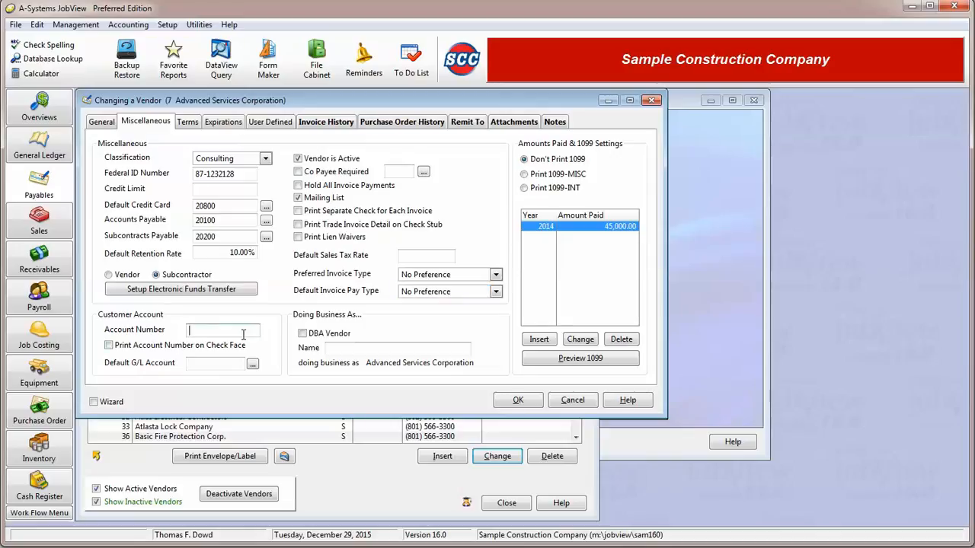
text(6615425)
click(110, 347)
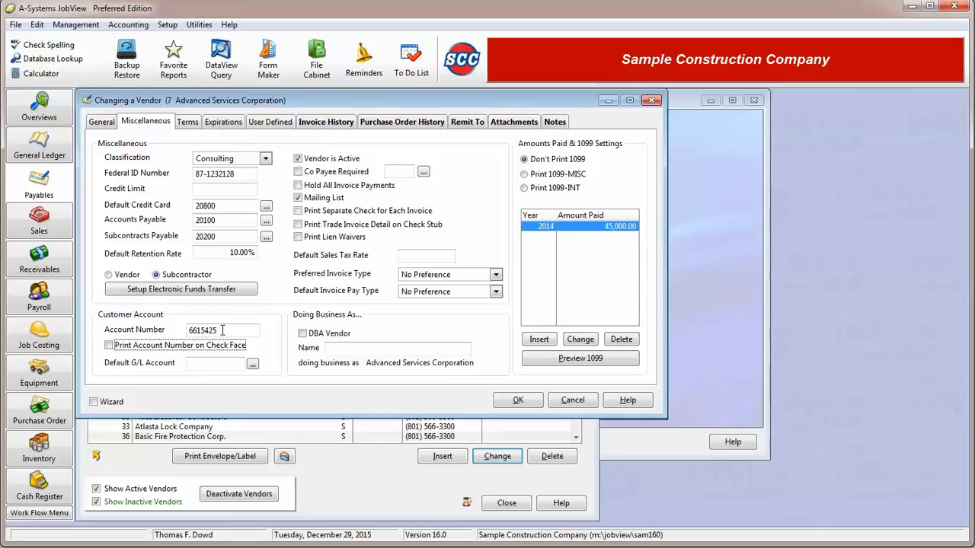
click(212, 364)
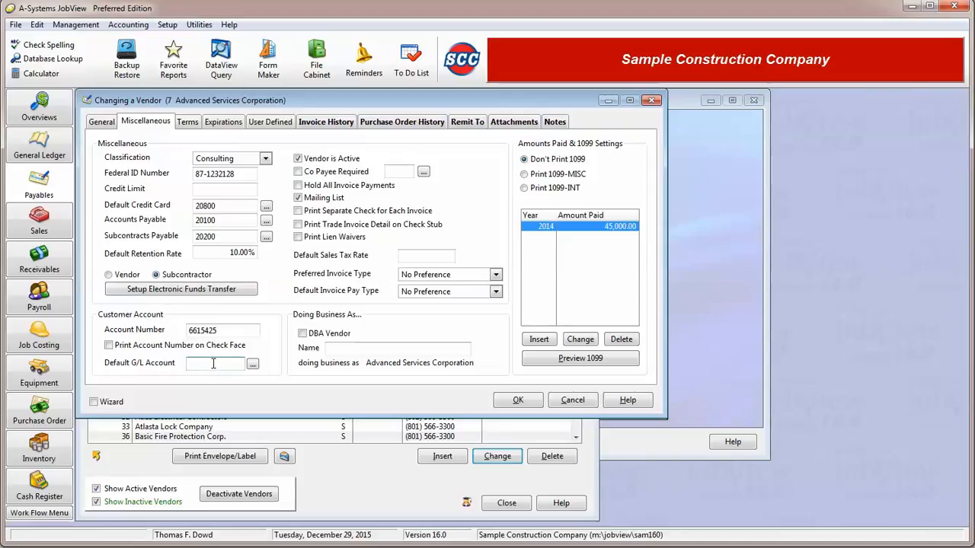
click(253, 364)
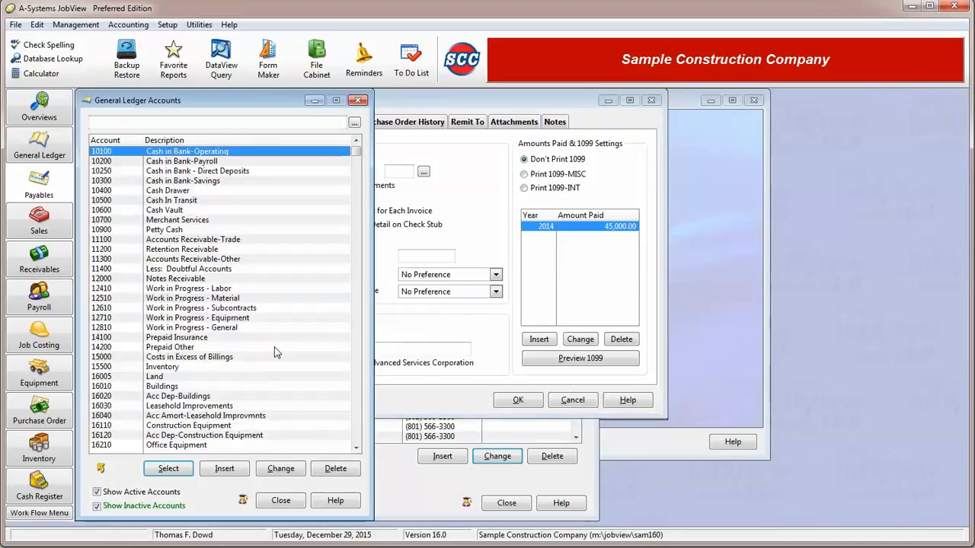
Step: Choose 74300 Rent from the General Ledger Accounts list as the default G/L account
click(358, 379)
click(358, 381)
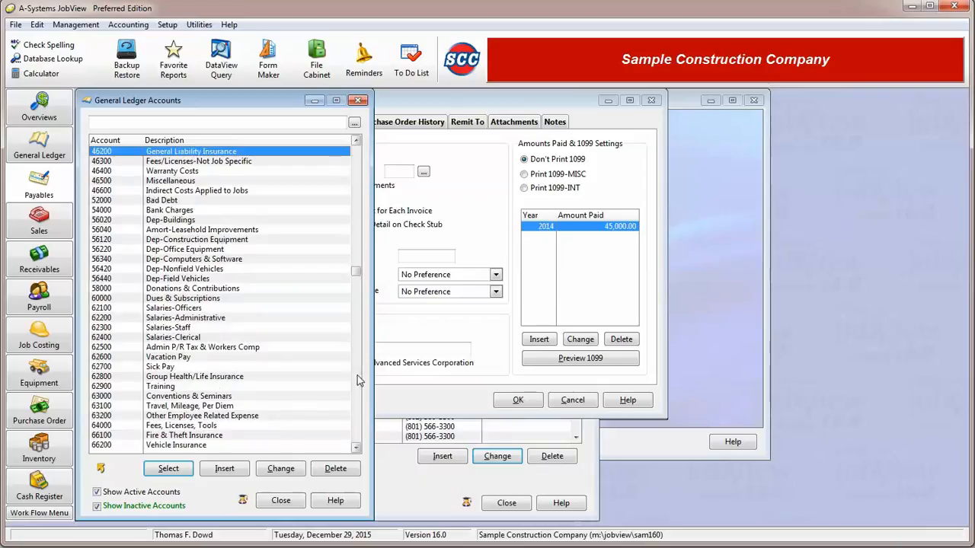
click(358, 380)
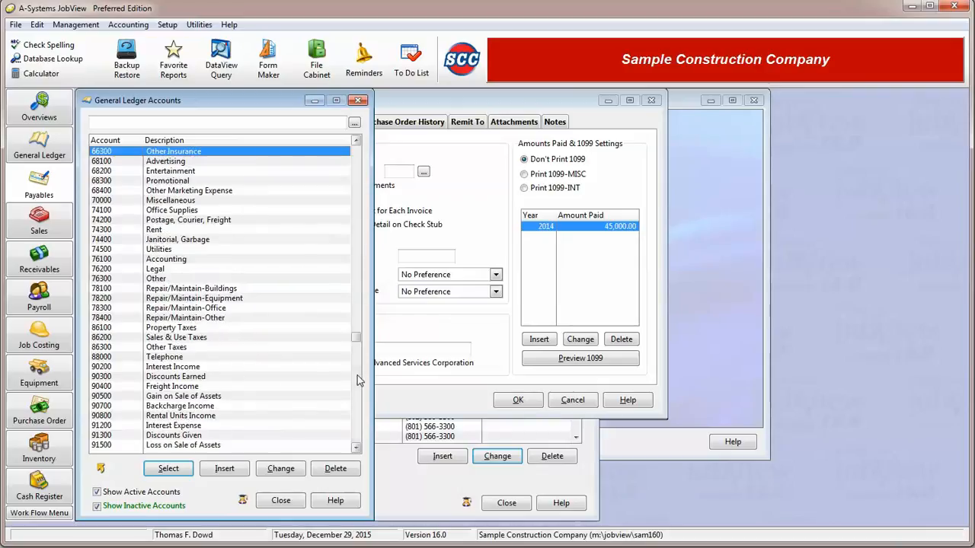
click(167, 231)
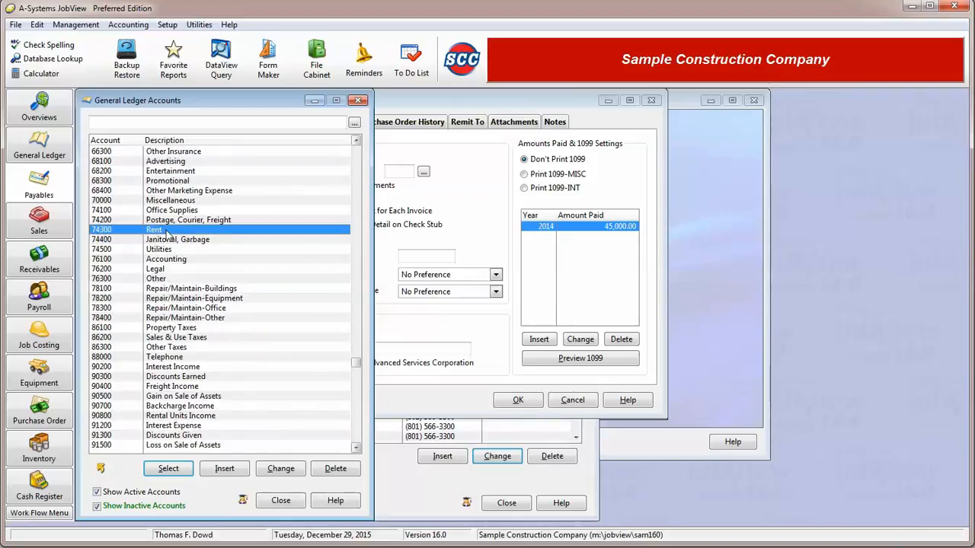
click(168, 468)
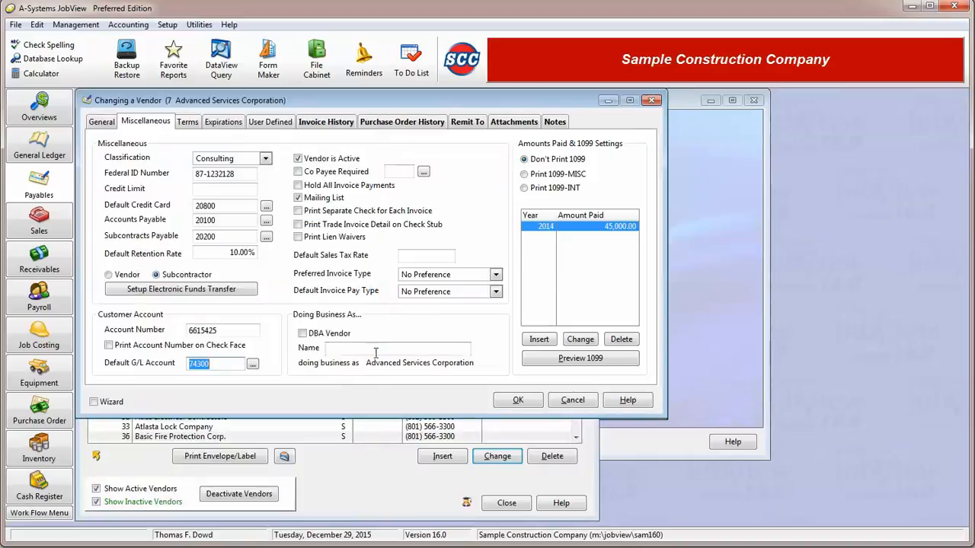
Step: Tick DBA Vendor, type and then clear a DBA name, and untick DBA Vendor again
click(349, 336)
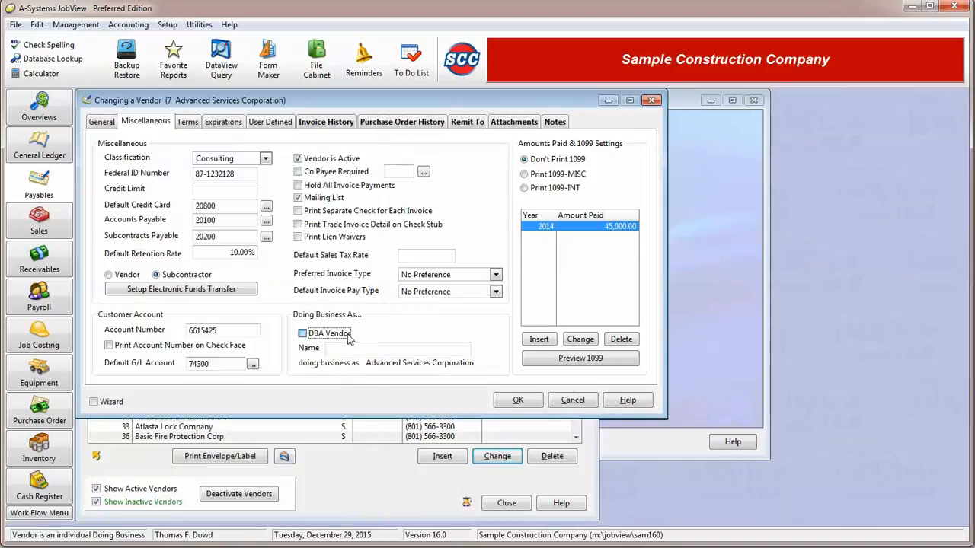
click(359, 346)
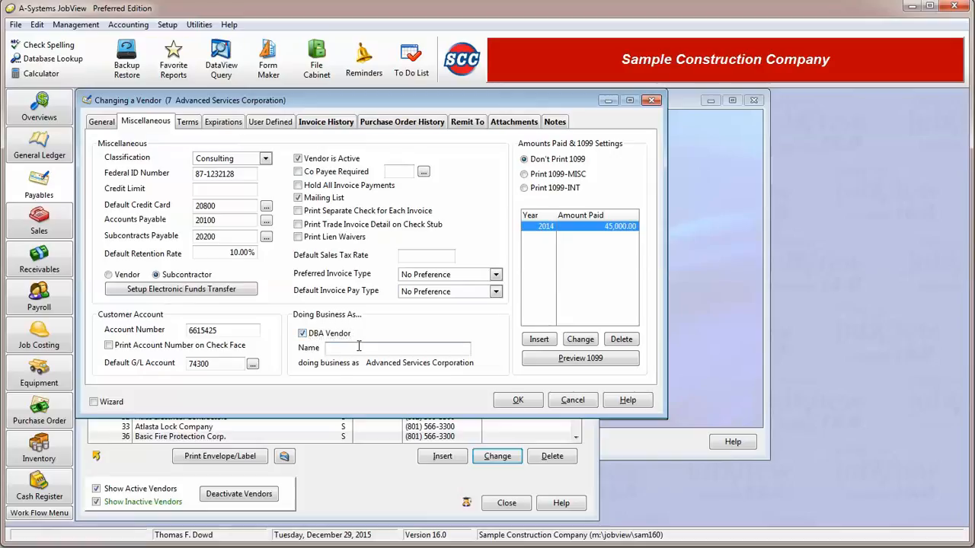
text(Johnny Marks)
drag(397, 349, 304, 351)
key(BackSpace)
click(316, 335)
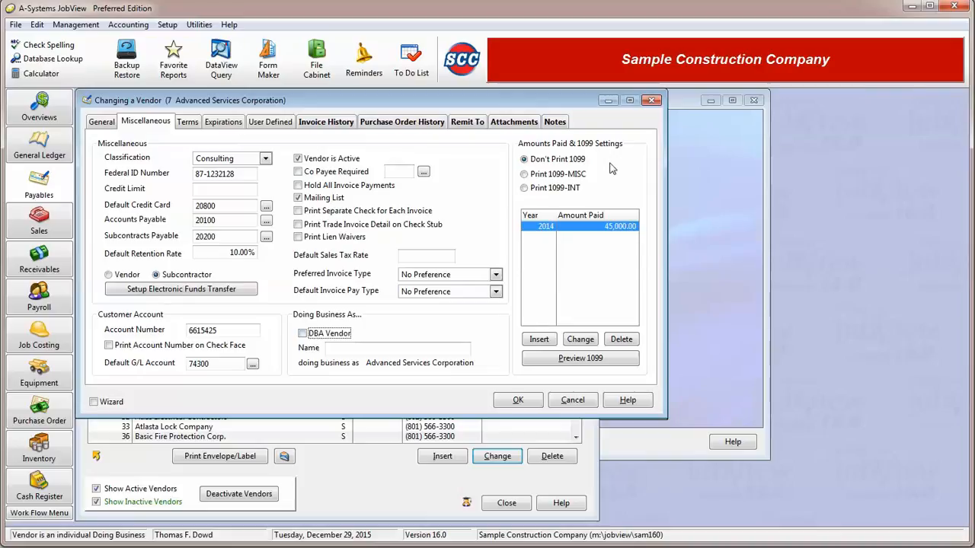
Step: Set the vendor to print a 1099-MISC form and show the Terms tab
click(603, 229)
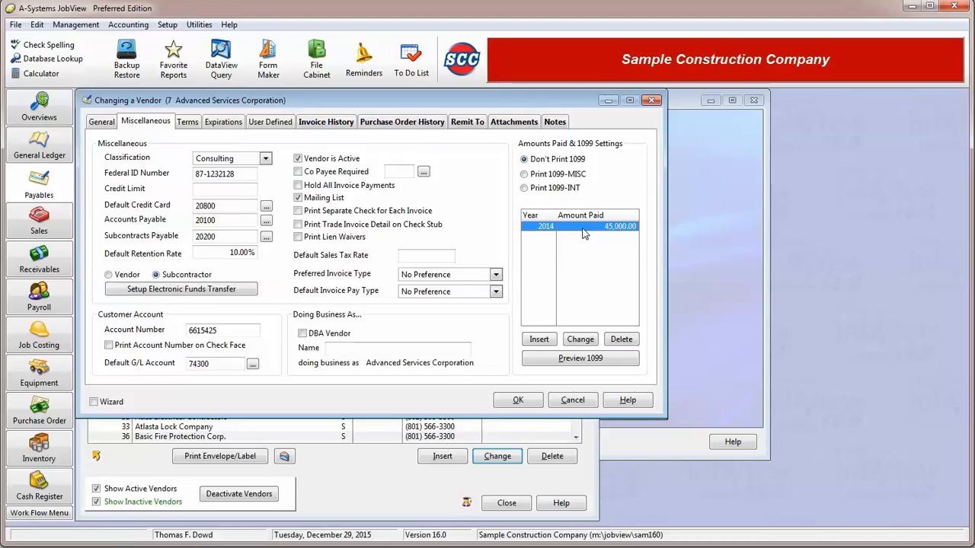
click(562, 175)
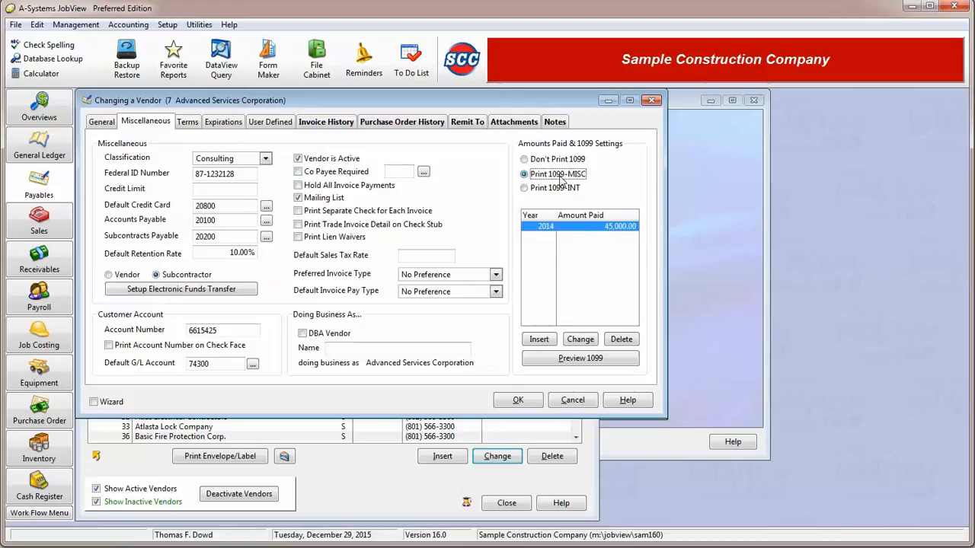
click(561, 191)
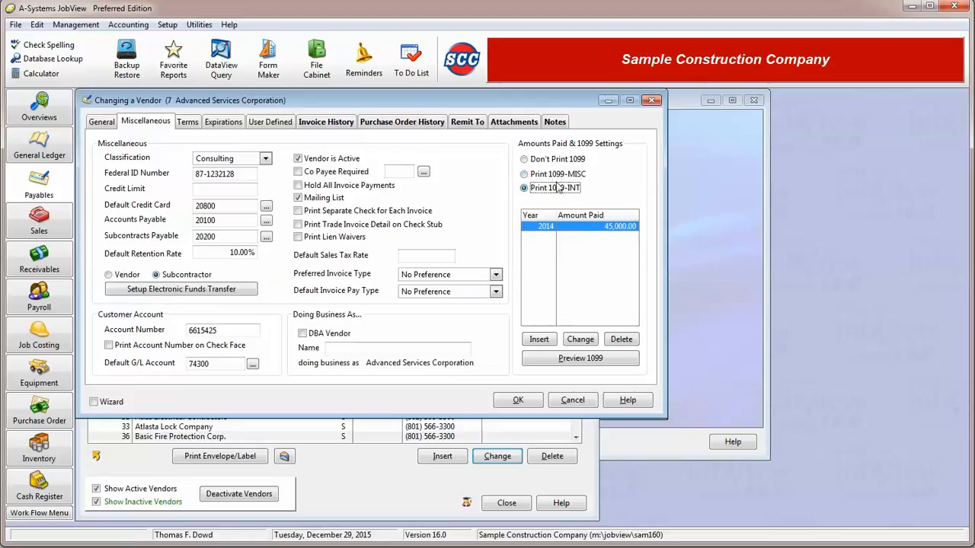
click(561, 176)
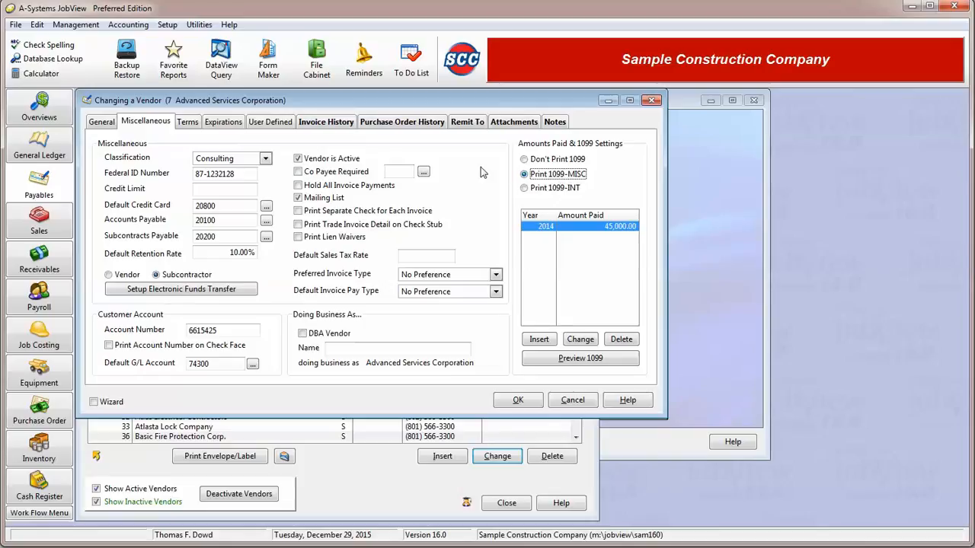
click(183, 125)
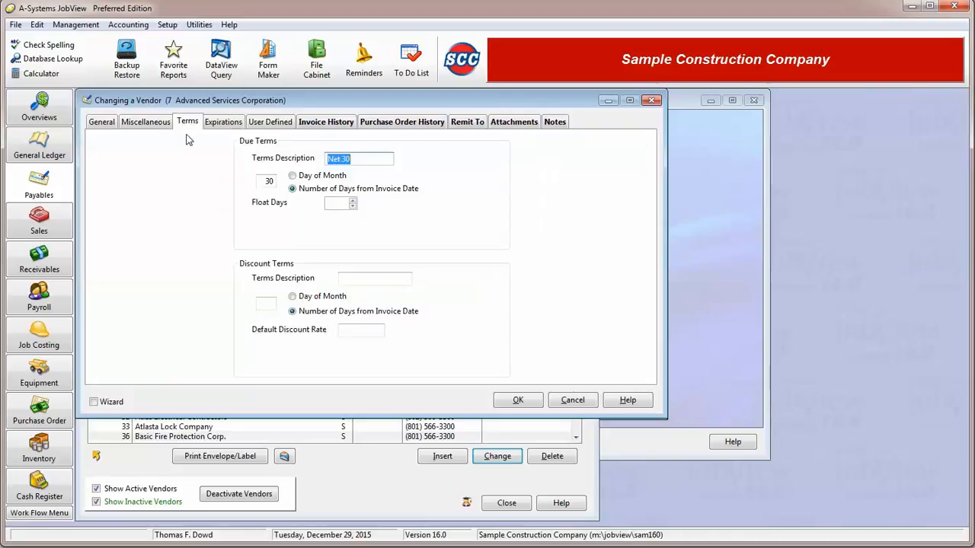
Step: Review the Net 30 terms description, then show the Expirations tab
click(373, 161)
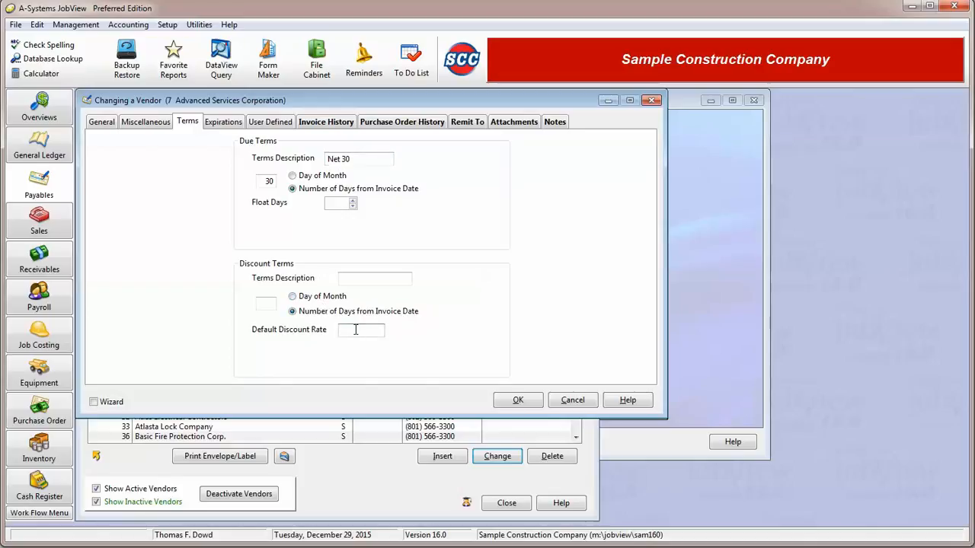
click(228, 128)
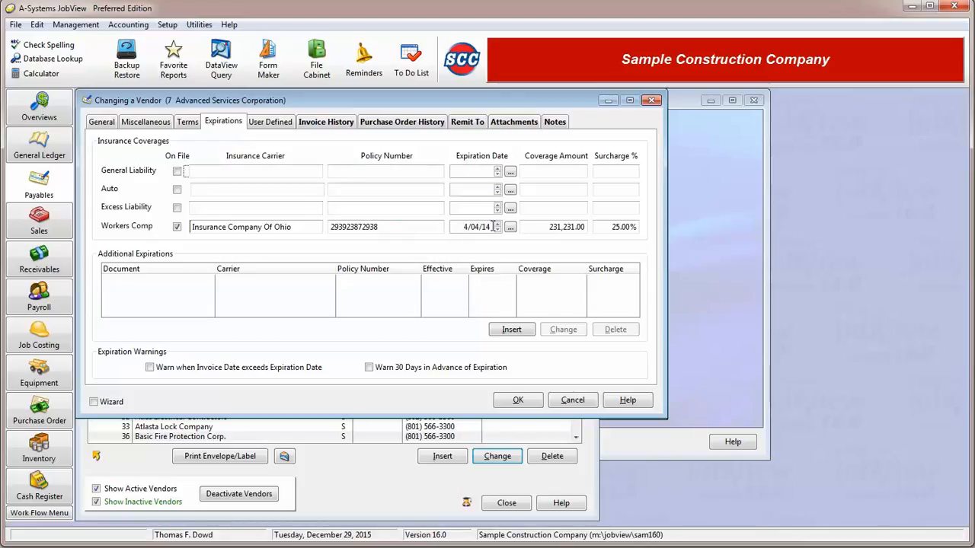
Step: Look over the Additional Expirations grid and move to the User Defined tab
click(374, 291)
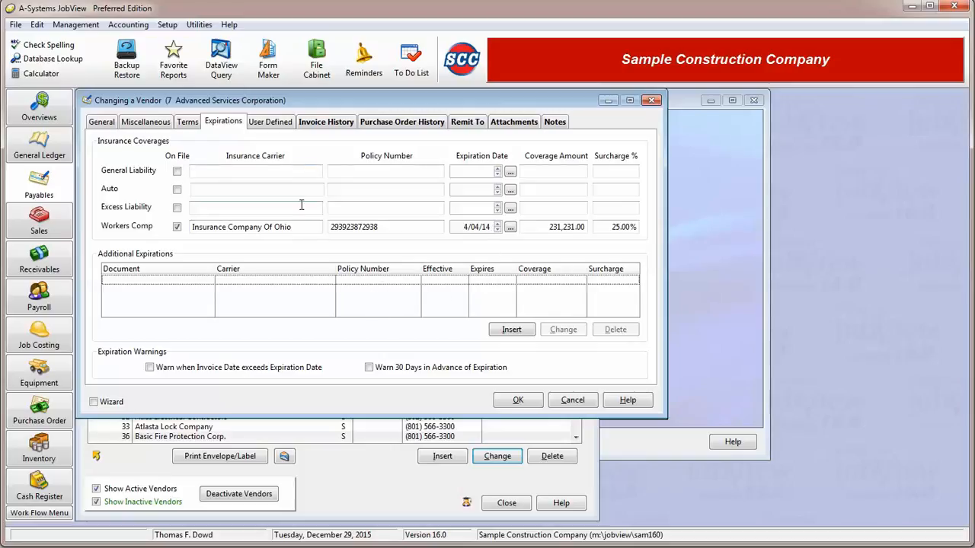
click(270, 127)
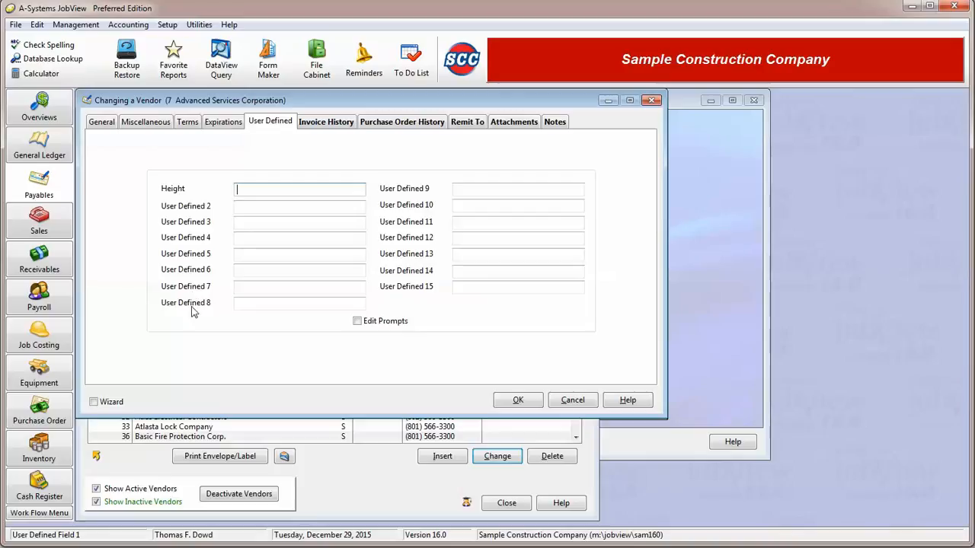
Step: Rename the User Defined 2 prompt to '# of Employees' and enter 38
click(357, 322)
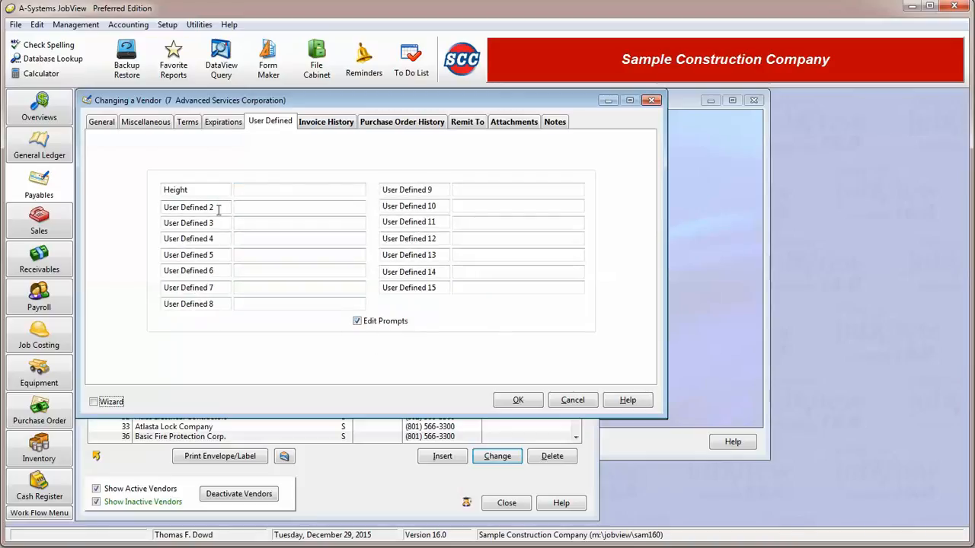
drag(218, 208, 150, 215)
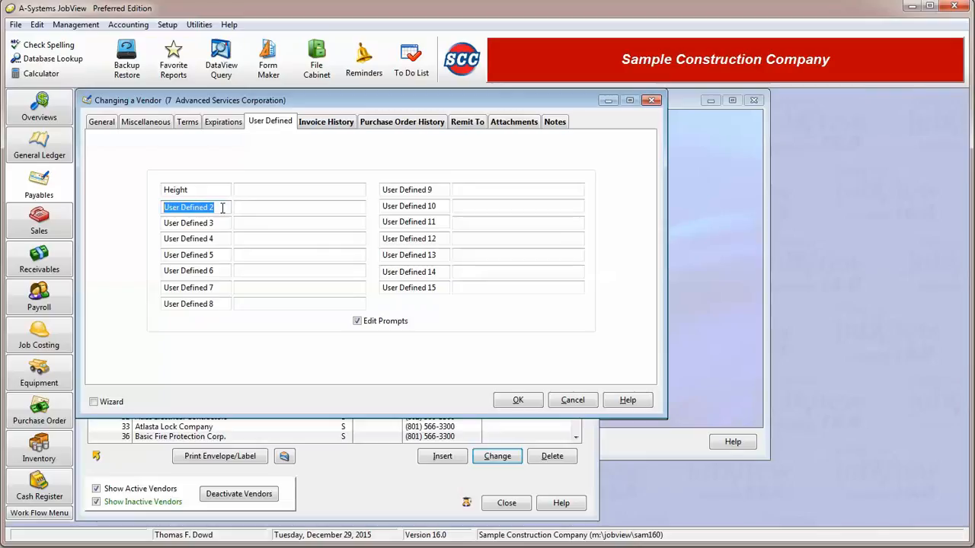
text(# of)
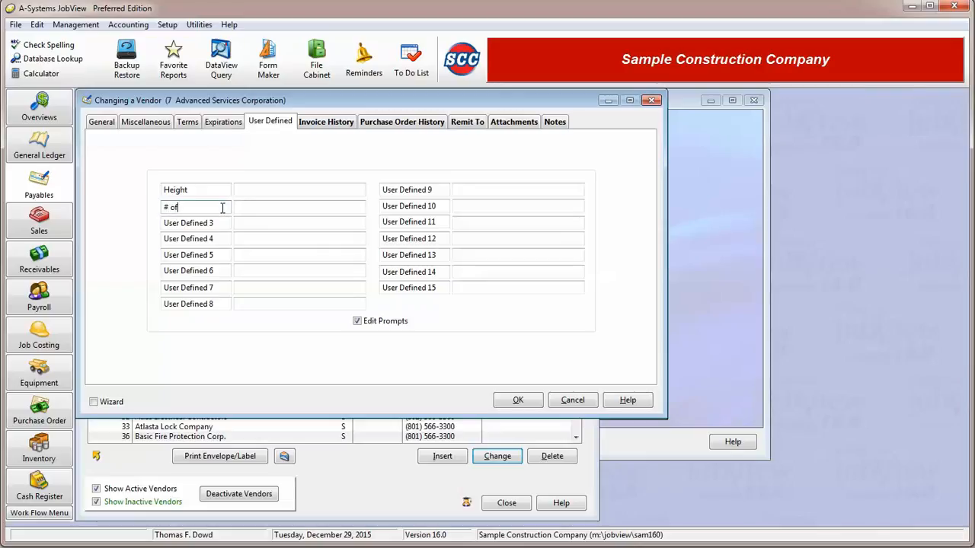
text( Employees)
click(255, 210)
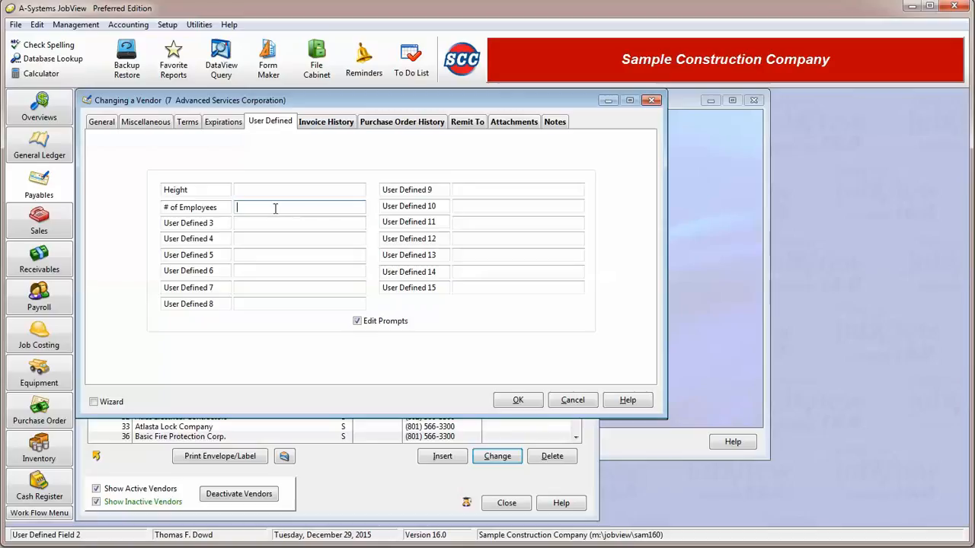
text(38)
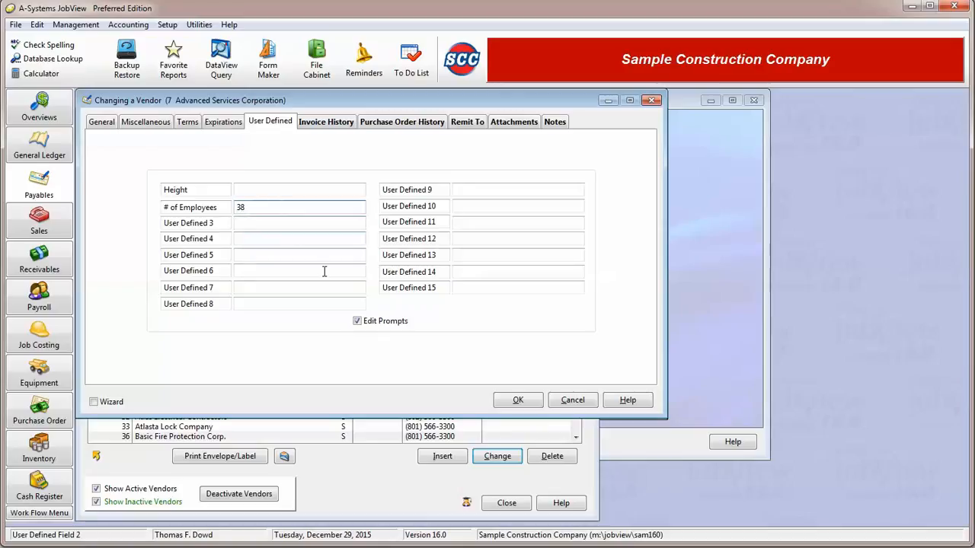
Step: Turn off Edit Prompts, confirm the 38 employees value, and show Invoice History
click(356, 320)
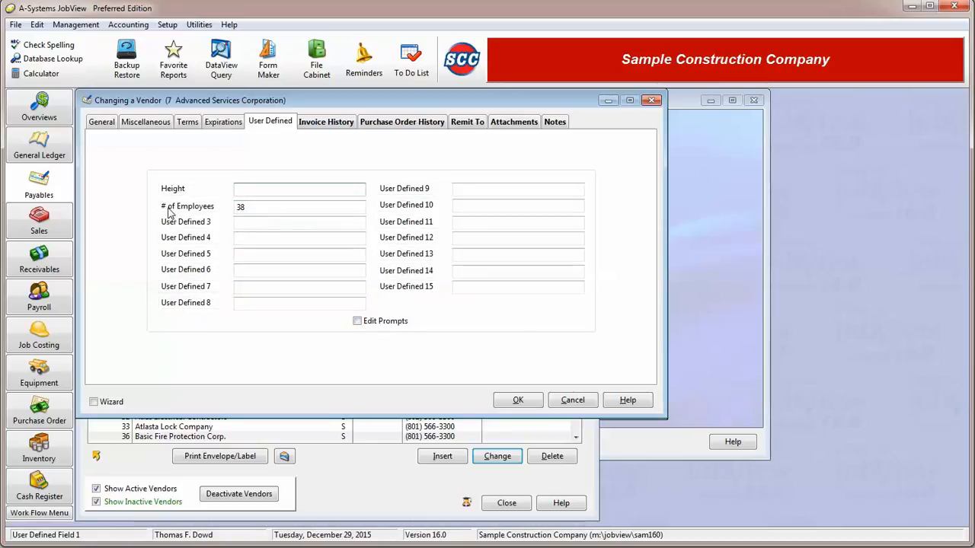
click(245, 210)
click(250, 212)
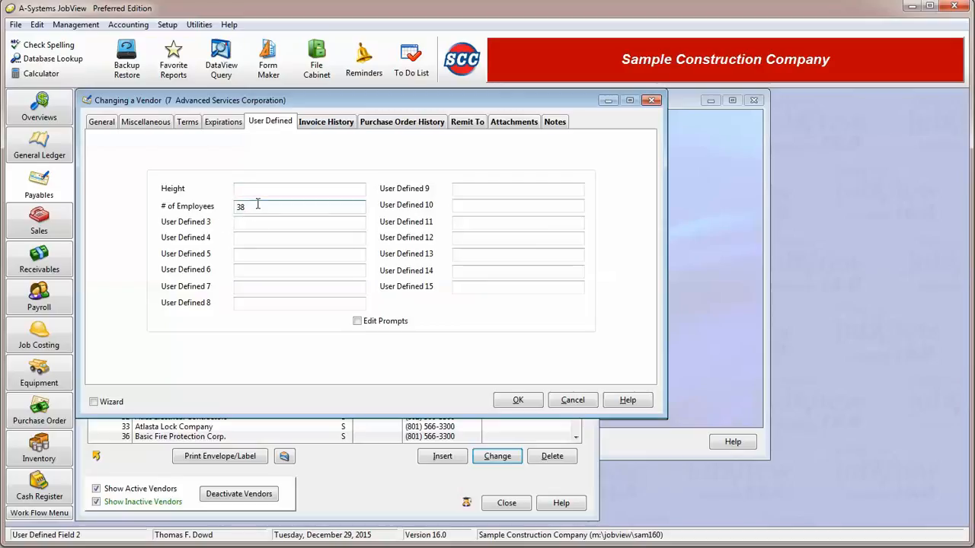
click(319, 128)
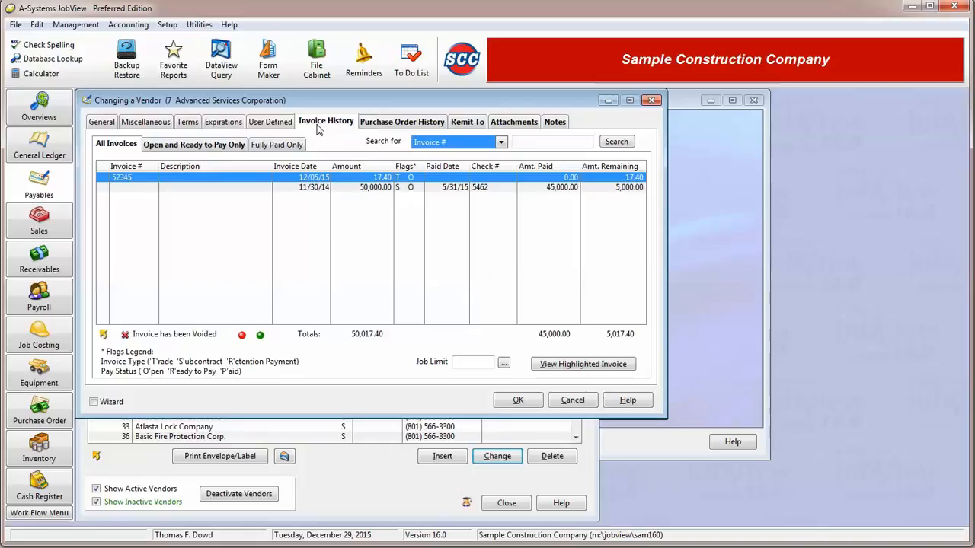
Step: Select invoice 52345 in the invoice history, view its full details, then close the viewer
click(234, 187)
click(236, 179)
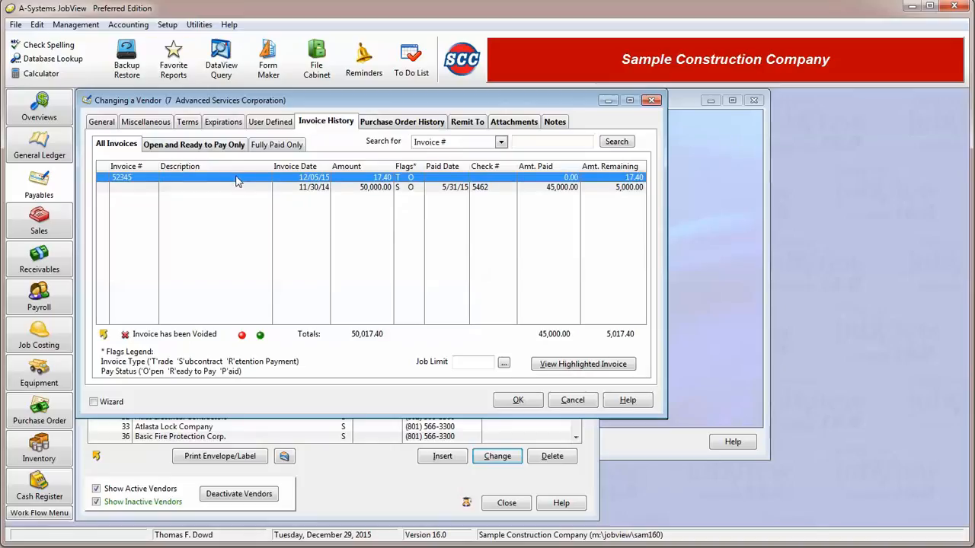
click(240, 187)
click(239, 180)
click(565, 365)
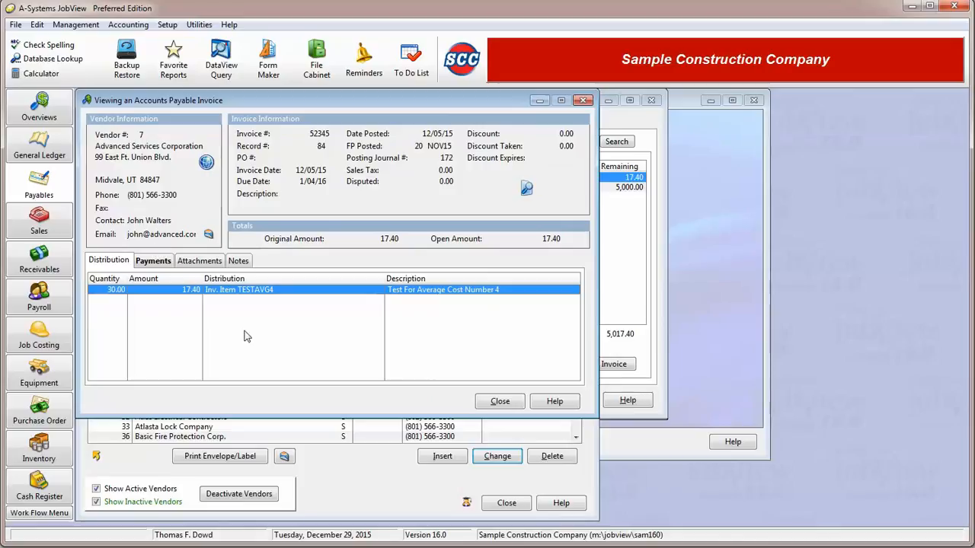
click(499, 404)
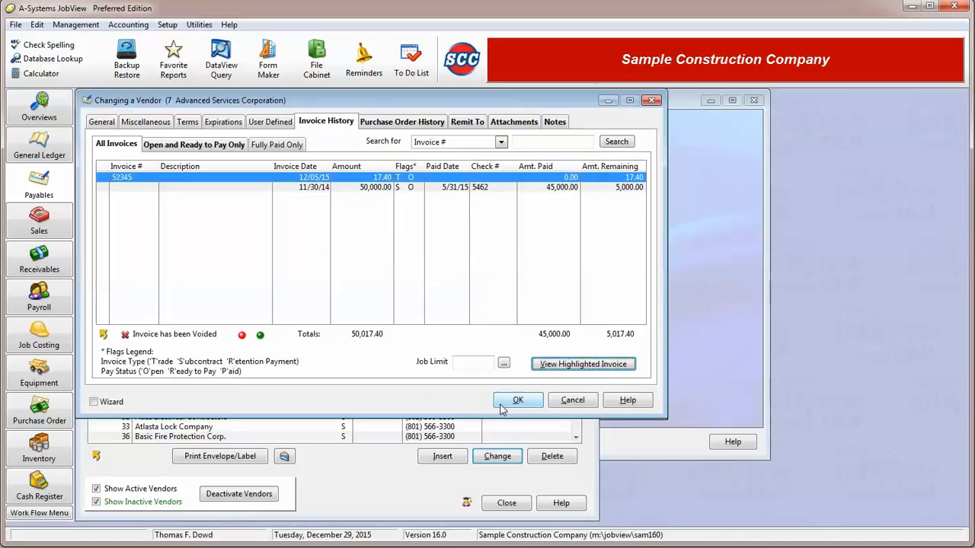
click(397, 124)
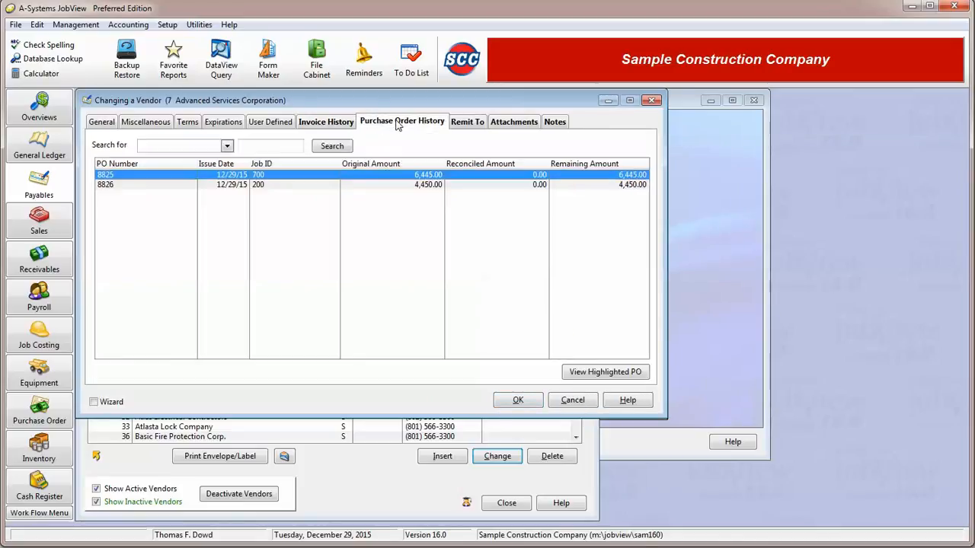
Step: Select purchase order 8825, view its full details, then close it
click(289, 185)
click(295, 175)
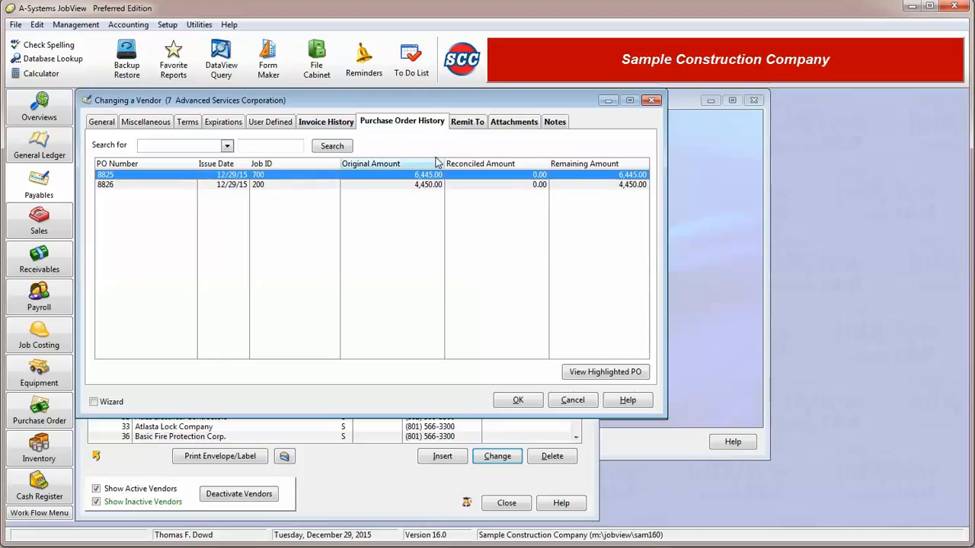
click(607, 377)
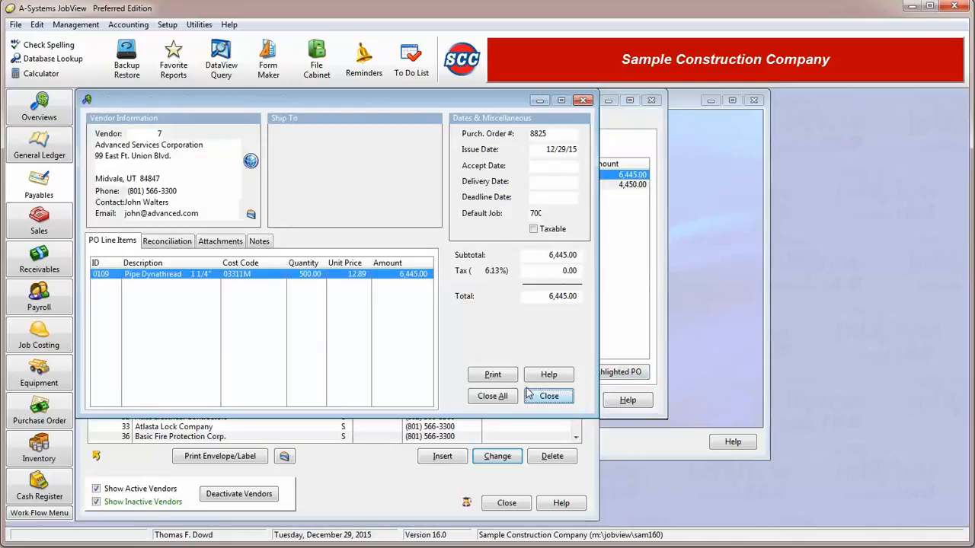
click(551, 399)
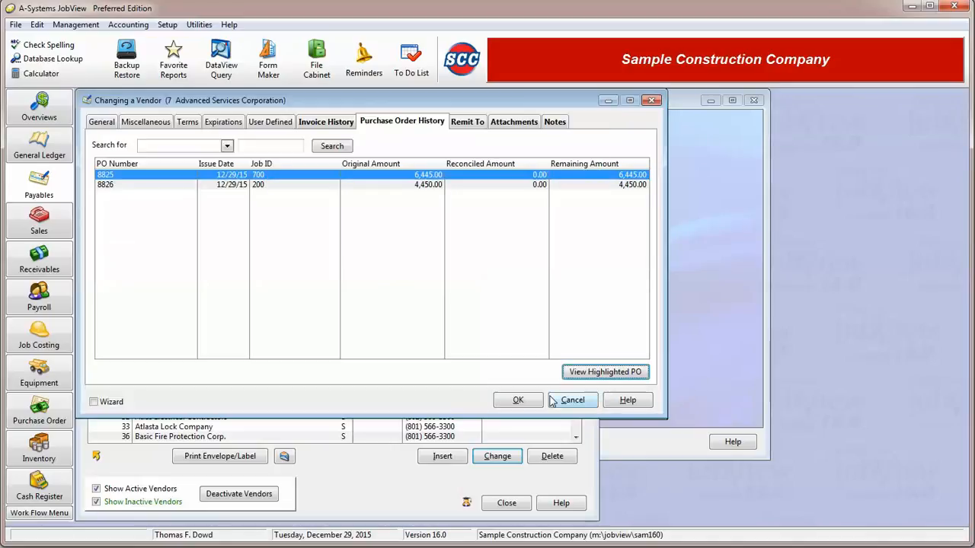
click(467, 124)
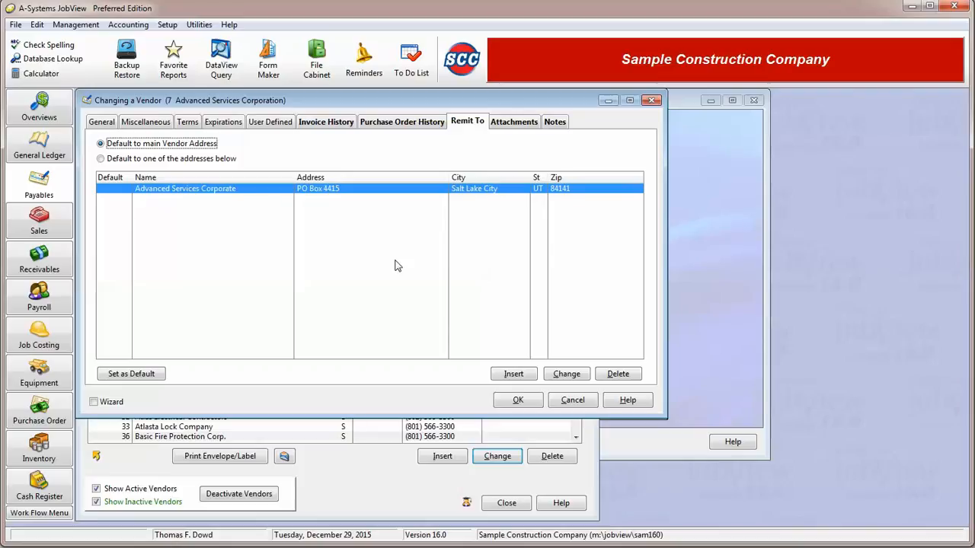
Step: Confirm the PO Box 4415 remit-to address unchanged and keep the main vendor address as default
click(575, 375)
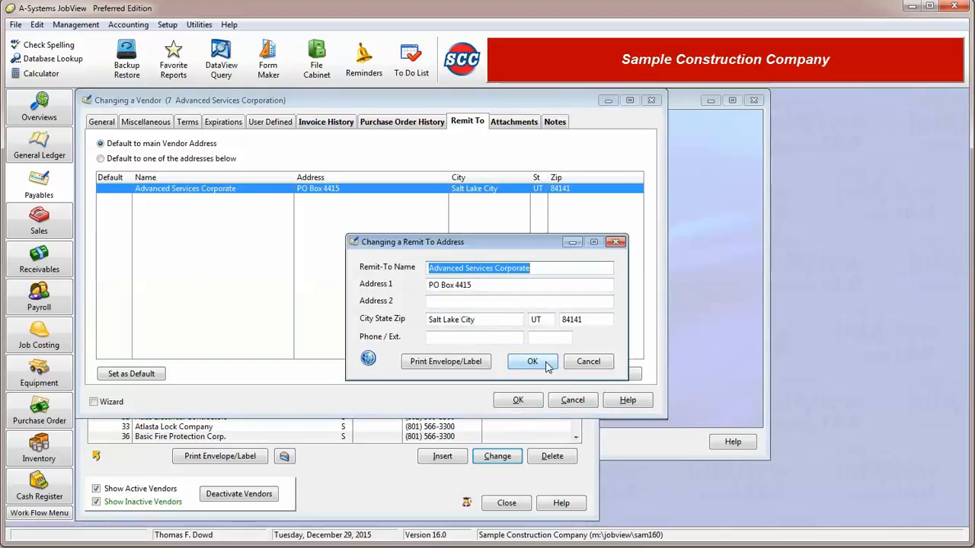
click(495, 284)
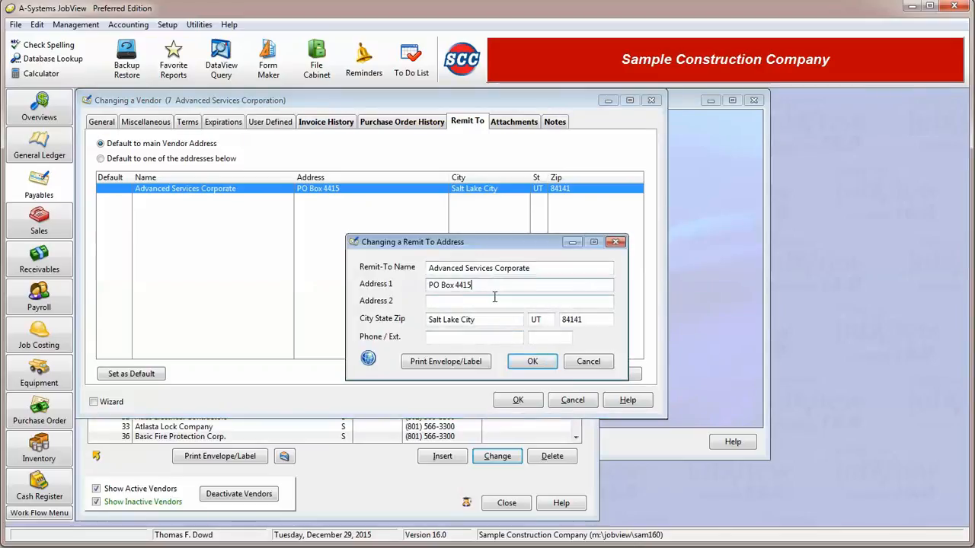
key(Tab)
key(Tab)
key(Tab)
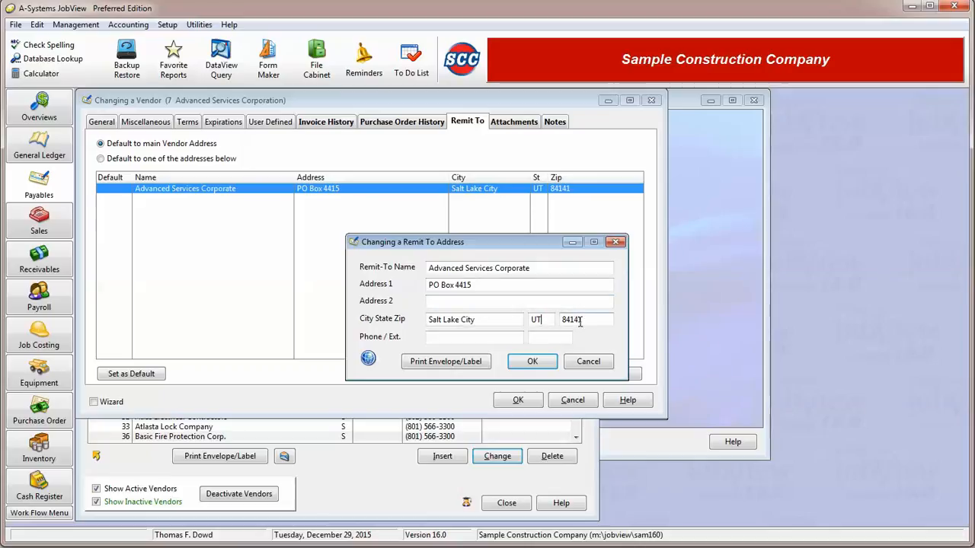
click(533, 362)
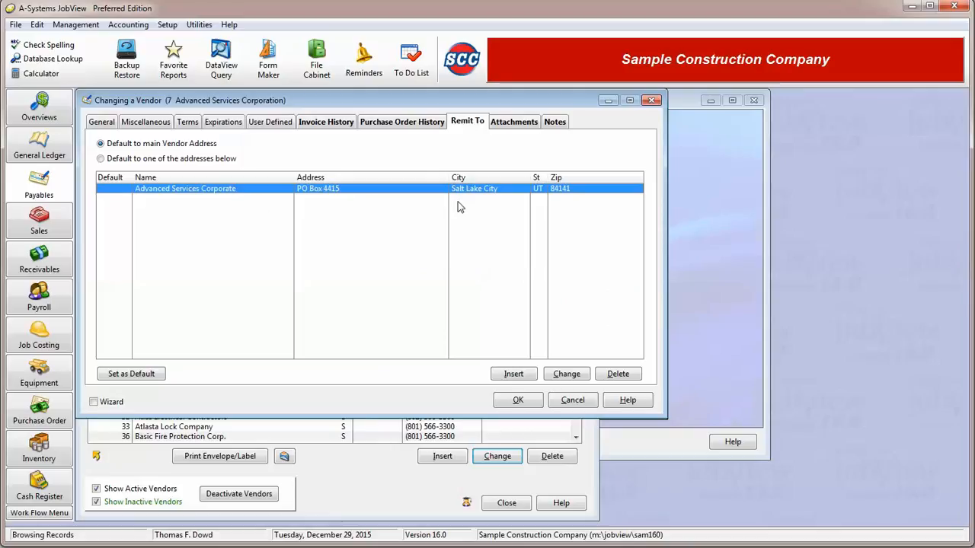
click(101, 159)
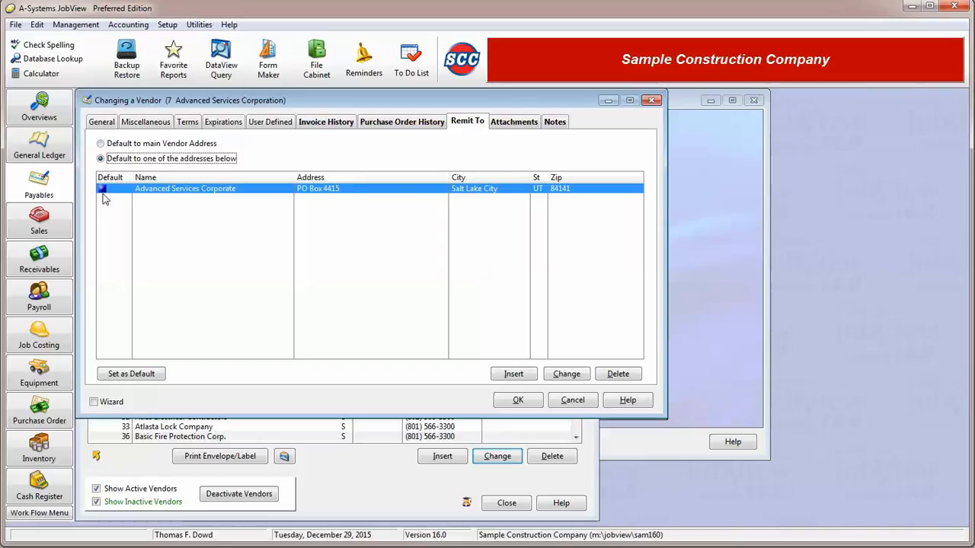
click(100, 143)
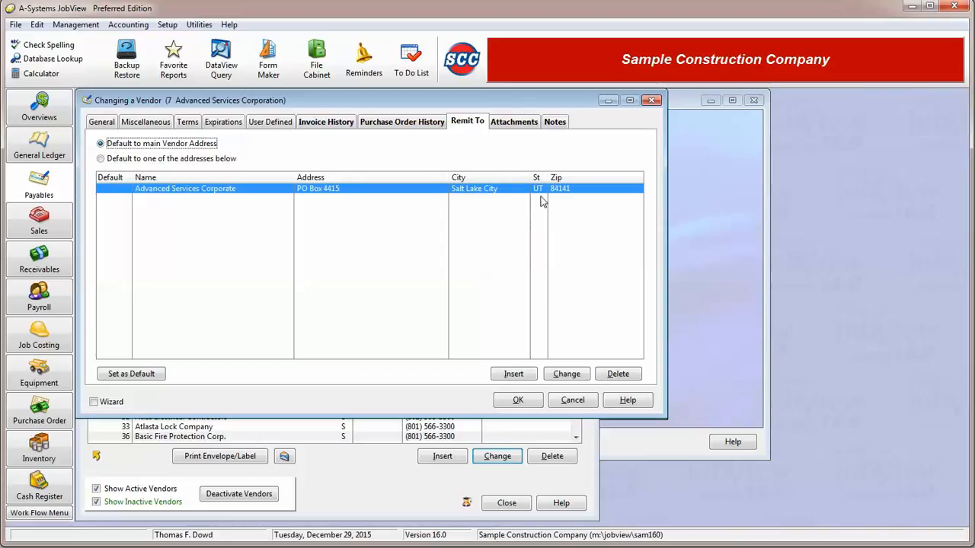
Step: Preview the vendor attachments blueback.bmp, Cash In.xls, central.xls and AnnualAgreement.pdf
click(522, 123)
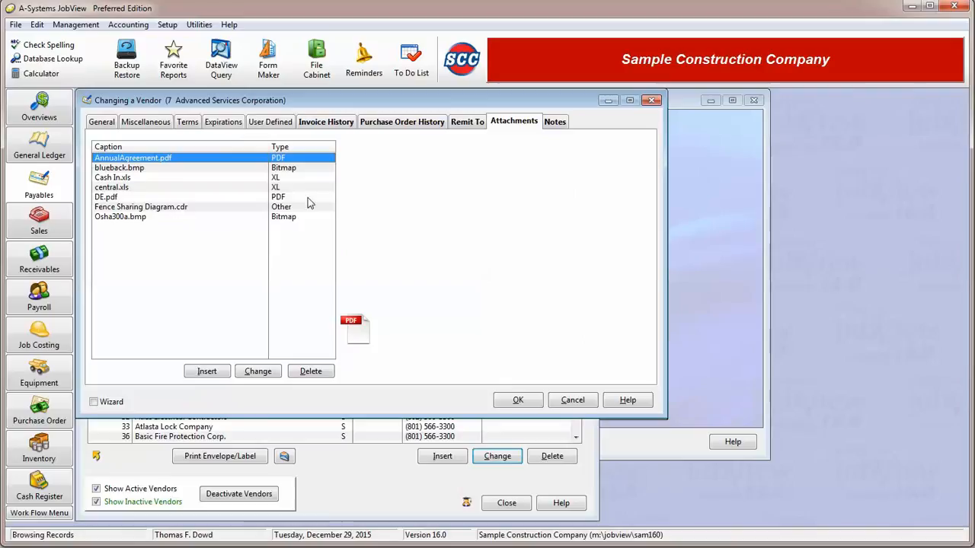
click(163, 169)
click(165, 176)
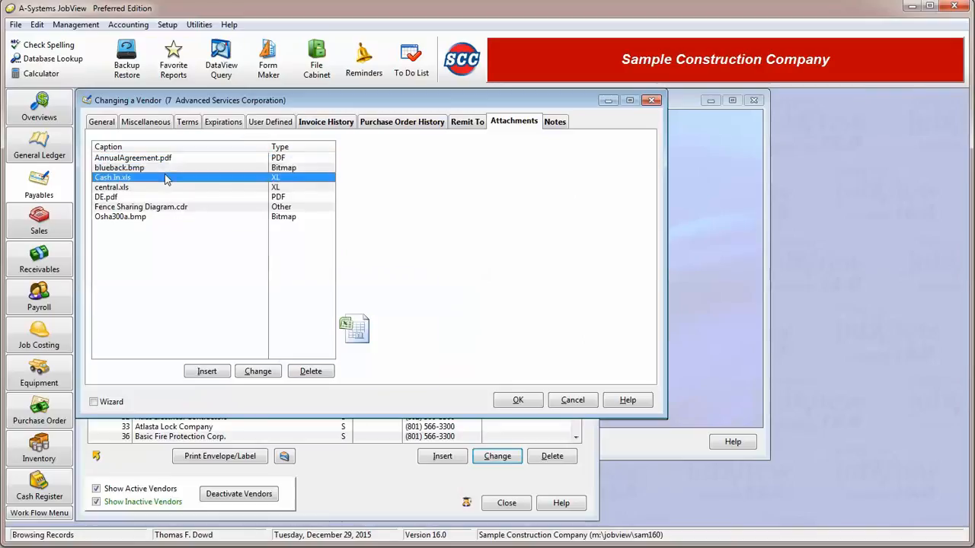
click(166, 187)
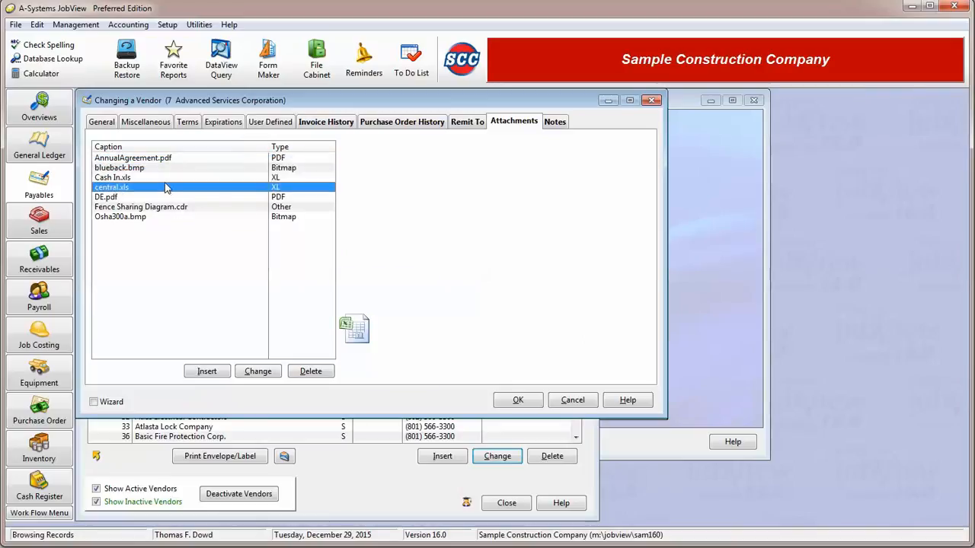
click(167, 159)
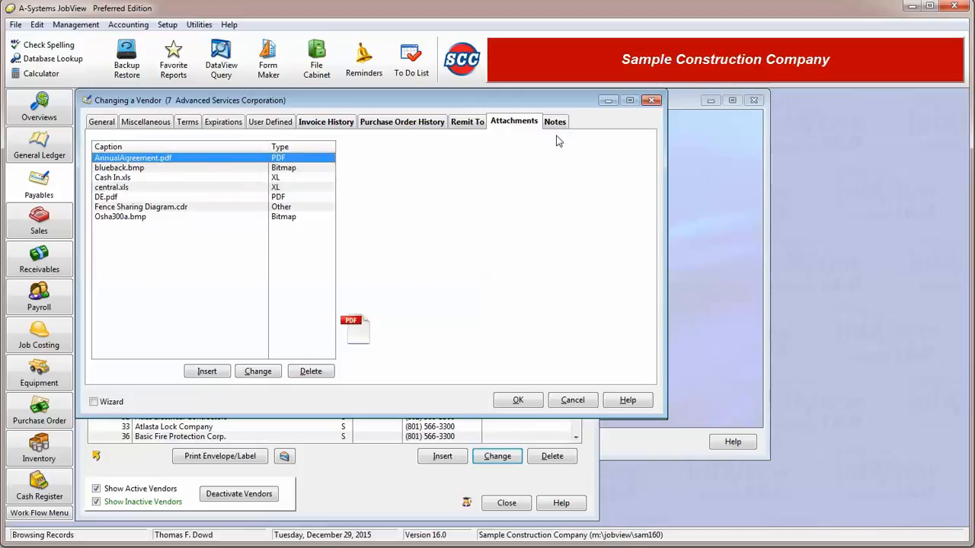
click(556, 122)
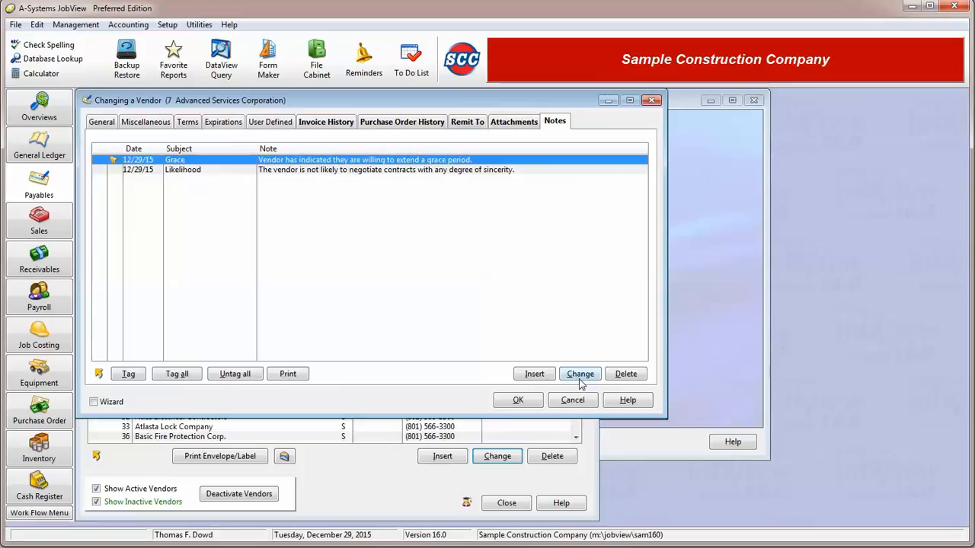
Step: Set the Likelihood note's reminder to display only when entering invoices
click(432, 169)
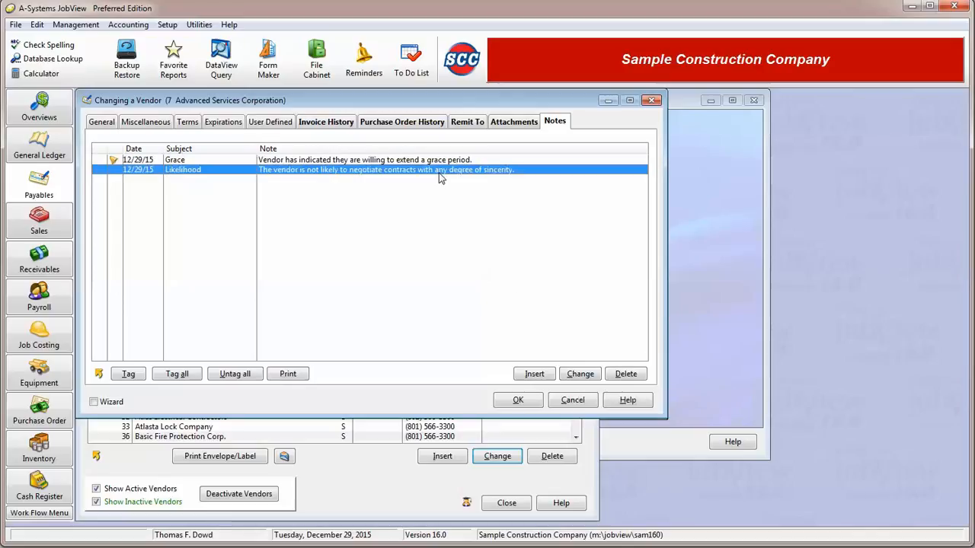
click(580, 374)
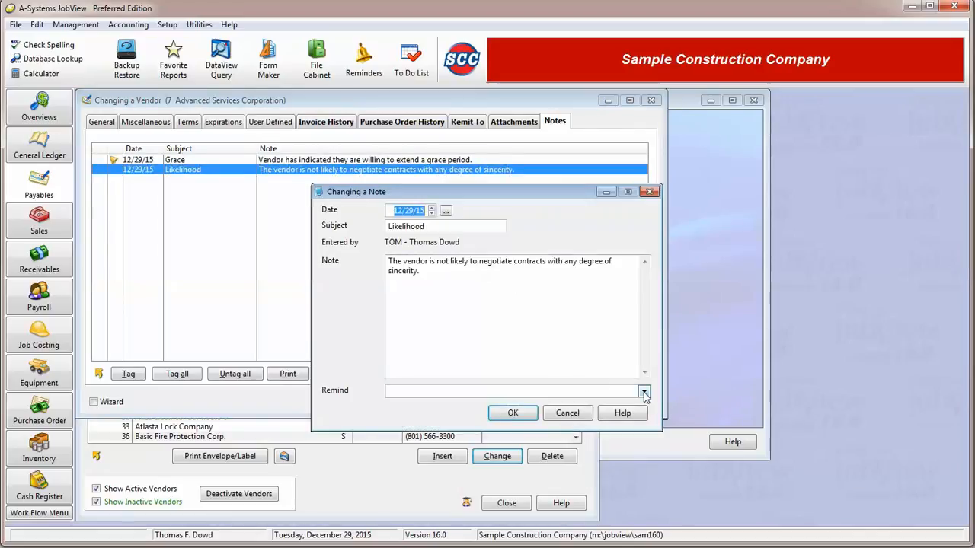
click(644, 393)
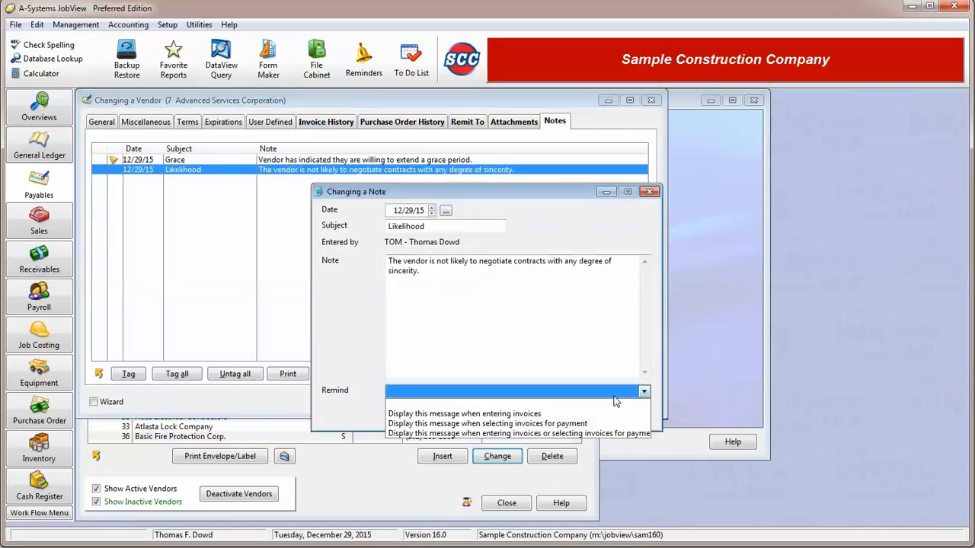
click(460, 434)
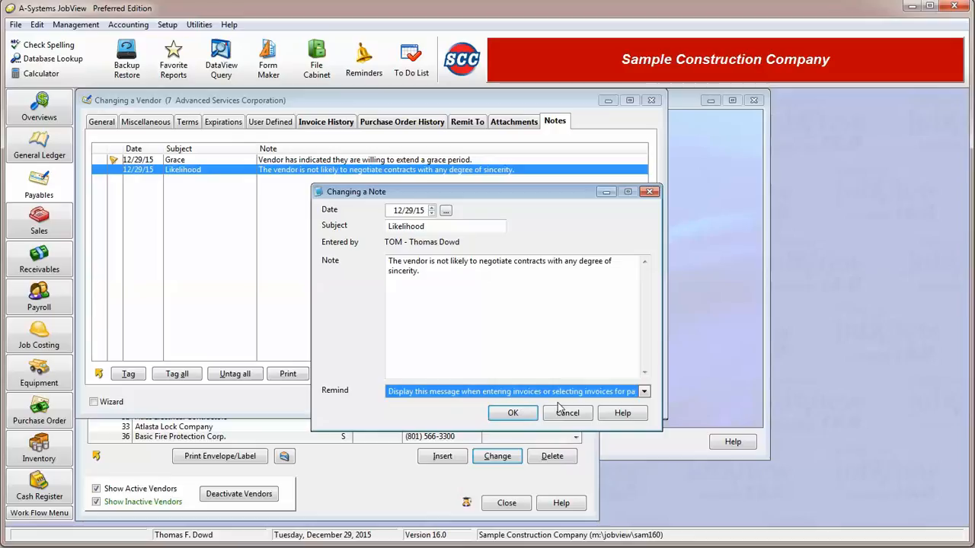
click(643, 391)
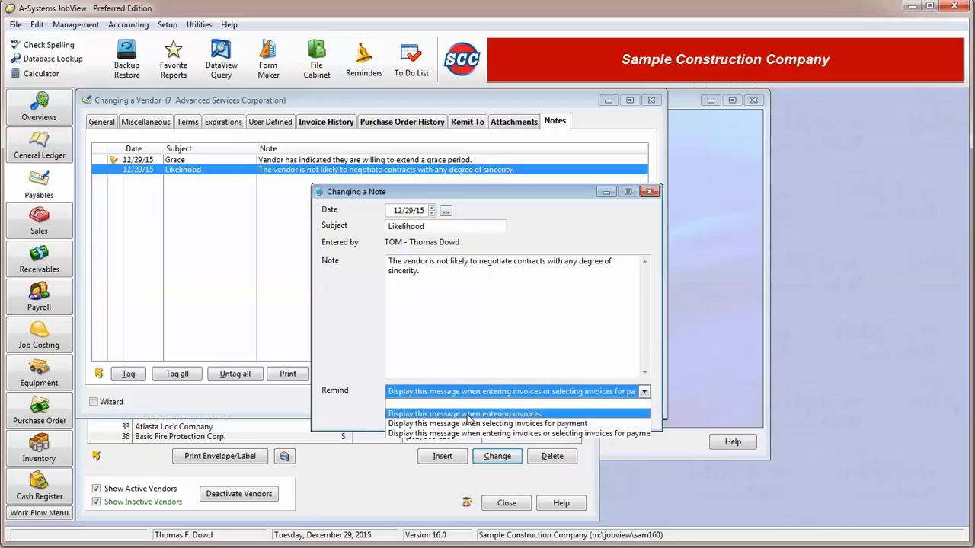
click(468, 415)
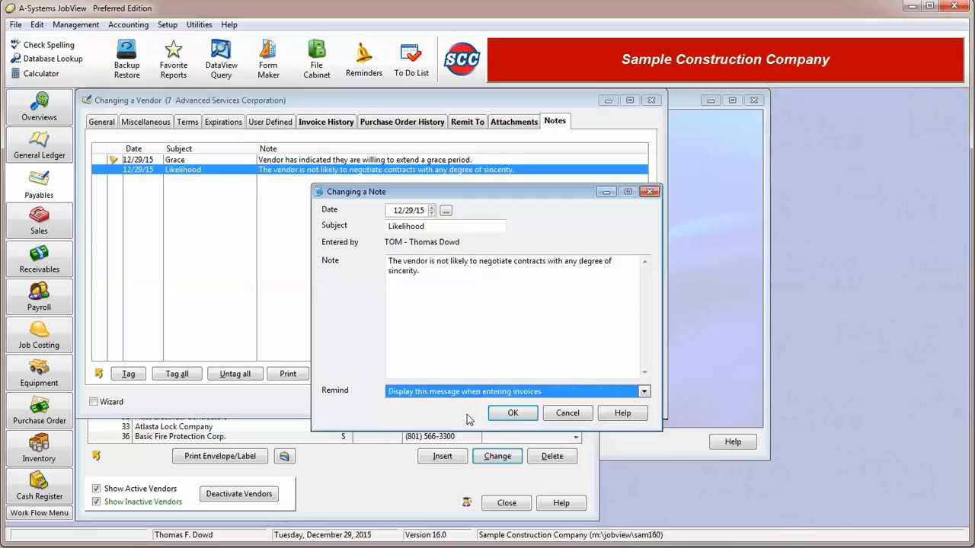
Step: Save the note and the vendor record, then close the vendor list
click(513, 413)
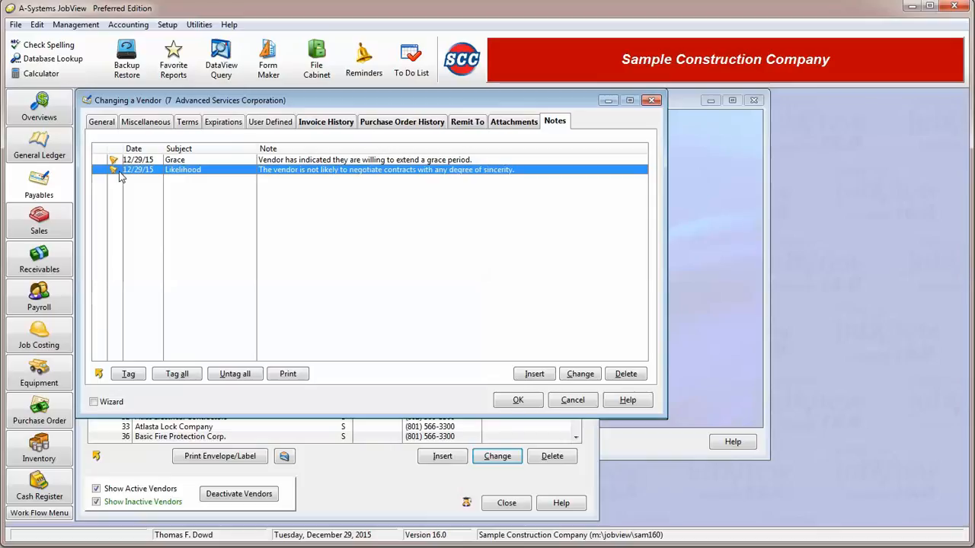
click(518, 401)
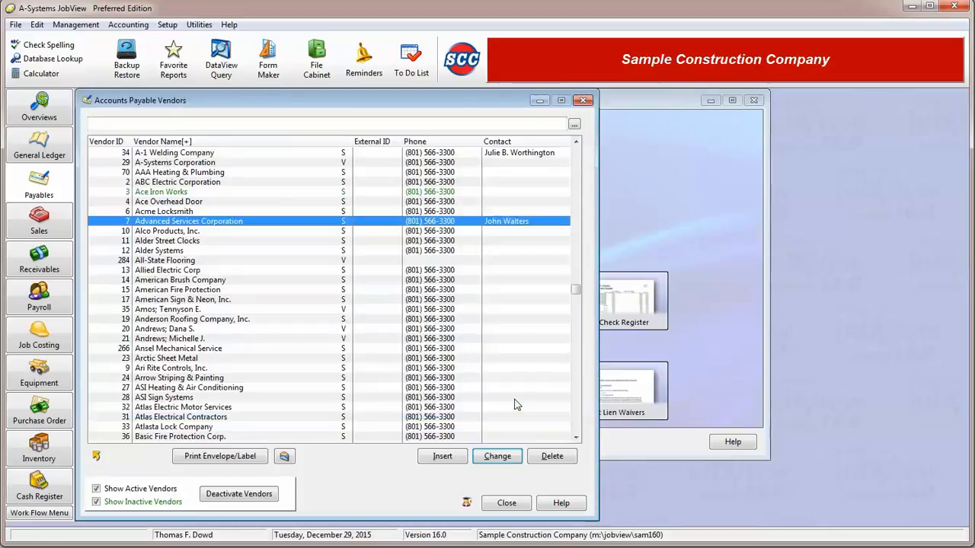
click(505, 504)
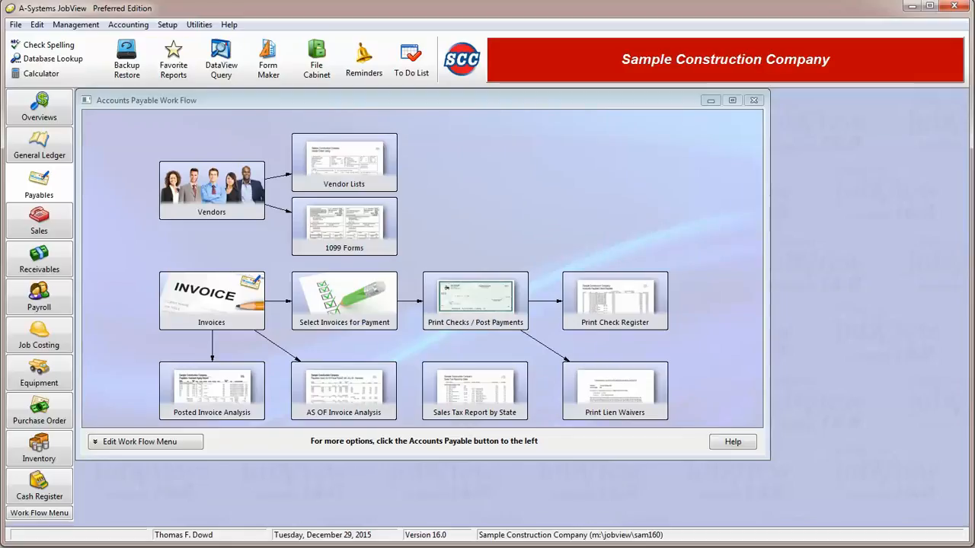